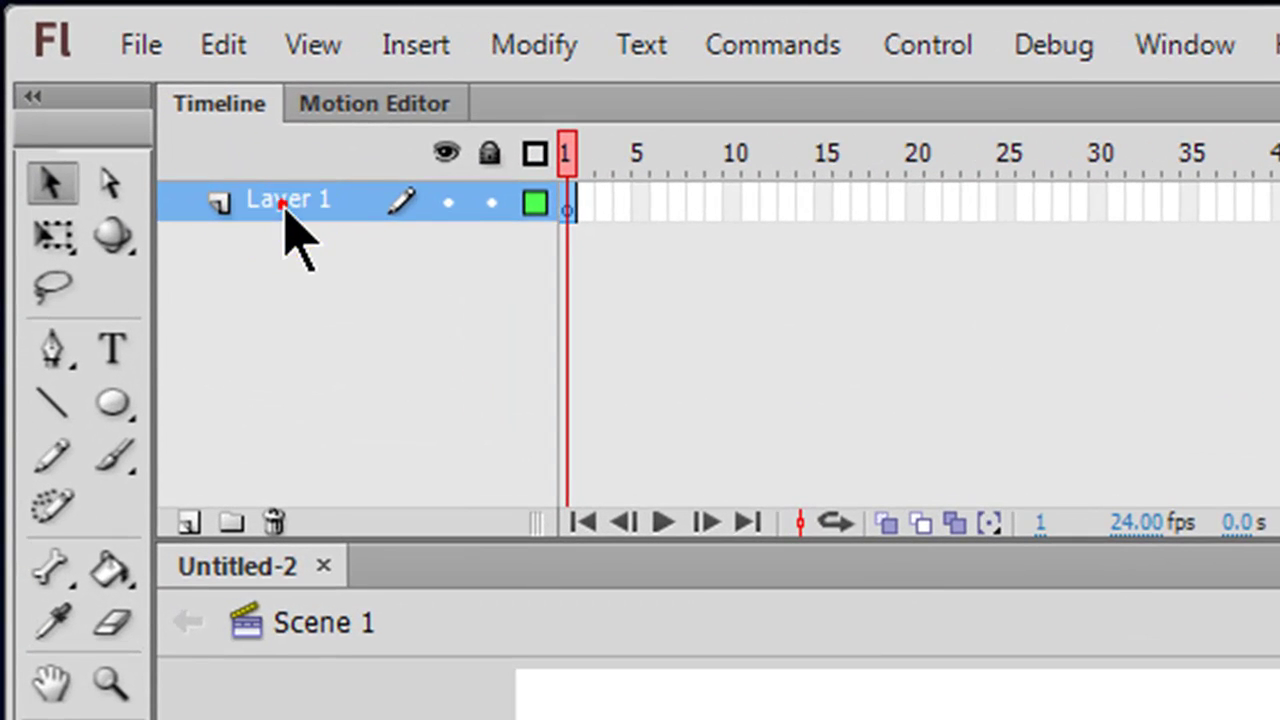
Step: Rename Layer 1 to 'Bouncing Ball' and select its first frame
double_click(204, 148)
type("Bou")
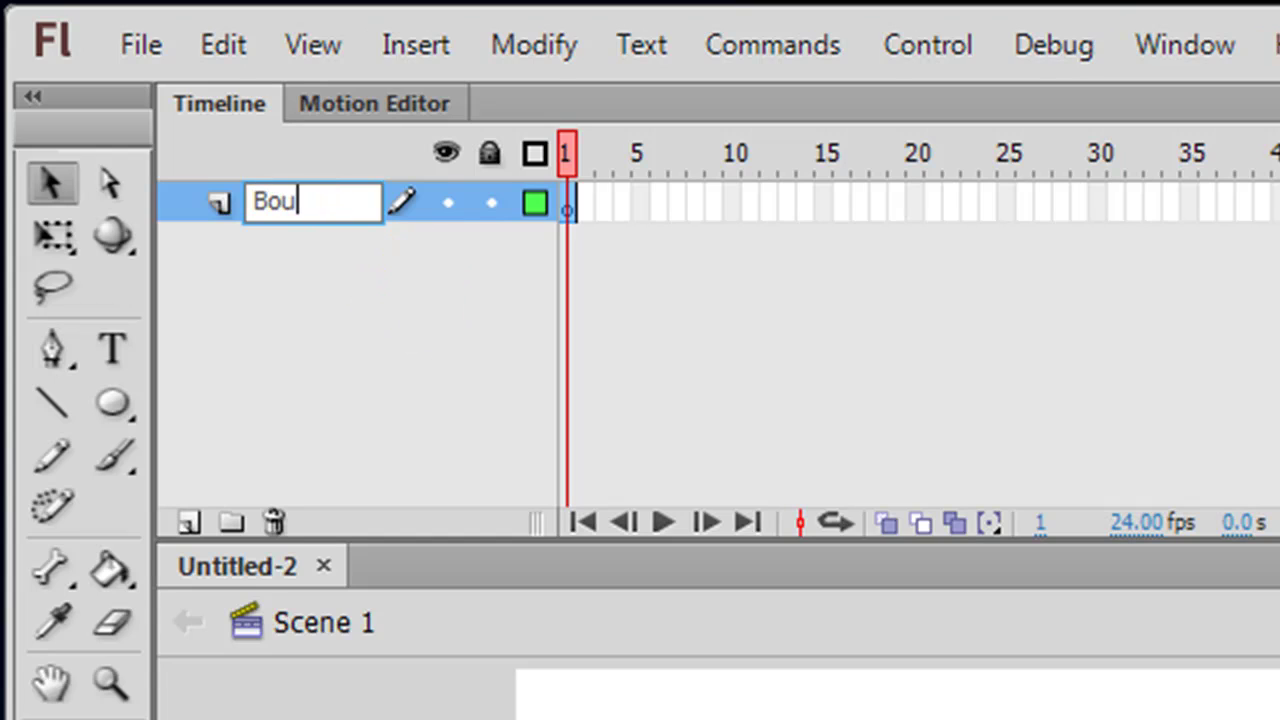
type("ncing Ball")
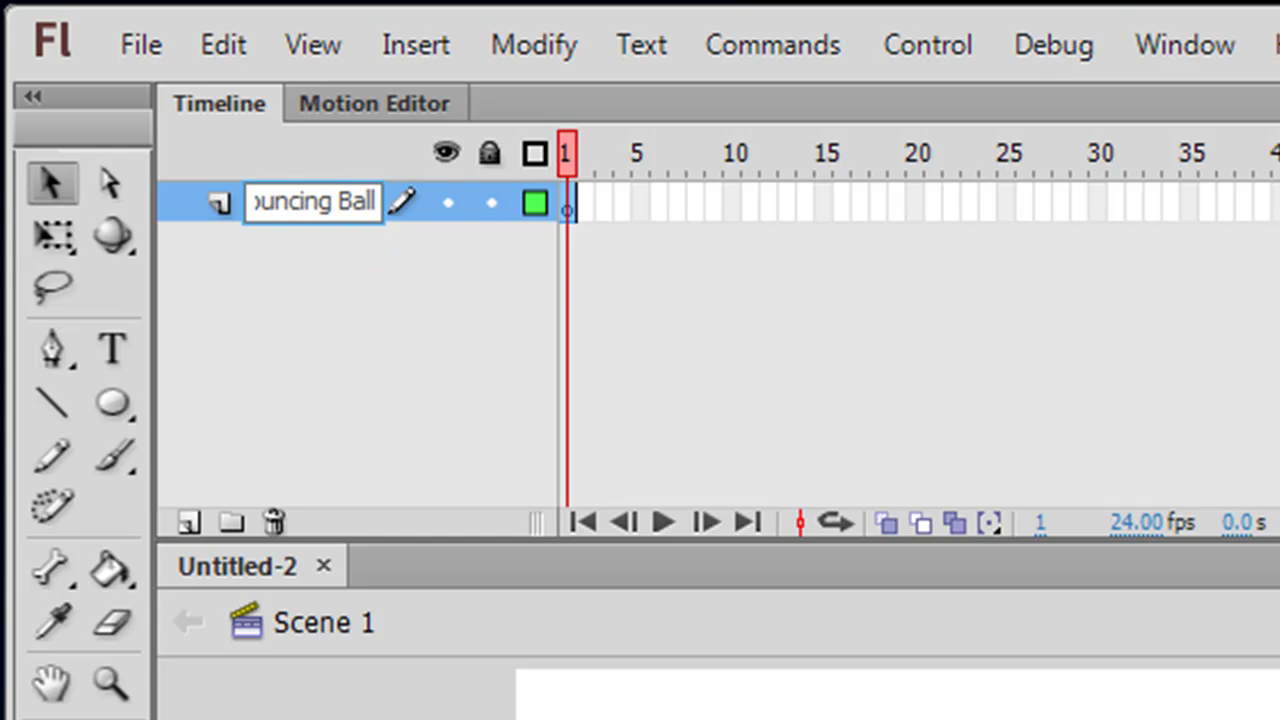
left_click(300, 268)
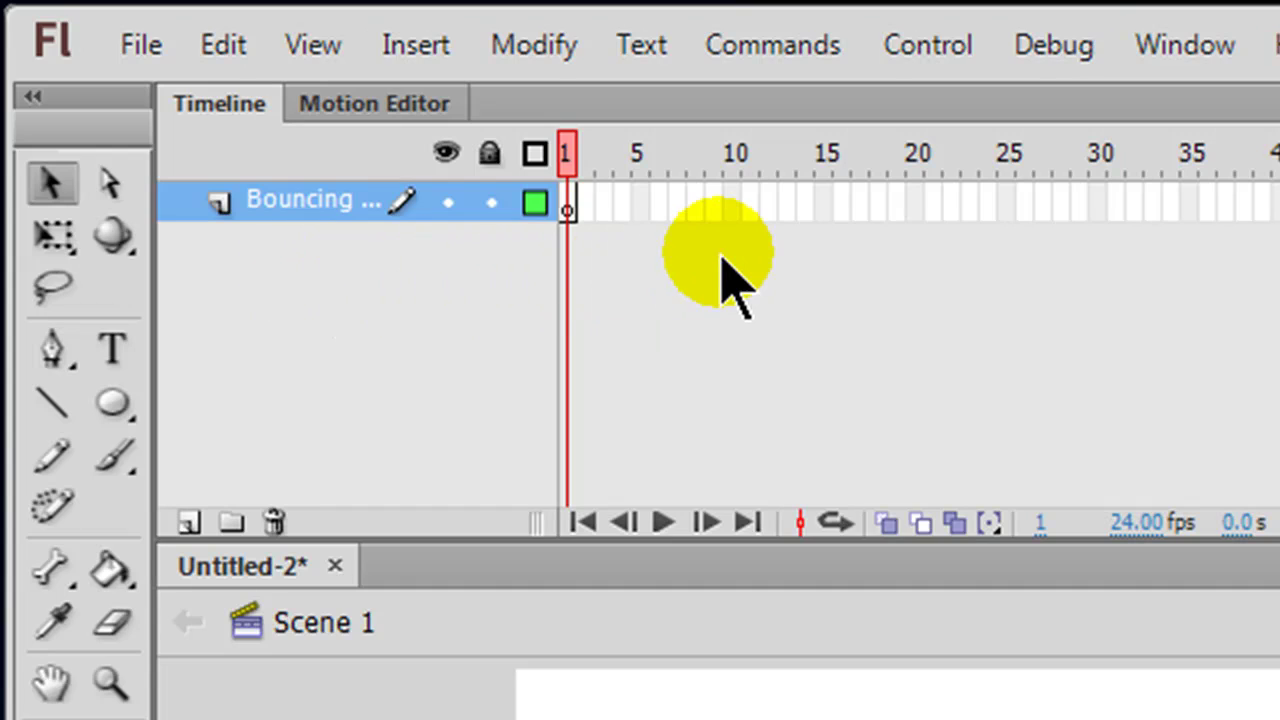
left_click(566, 210)
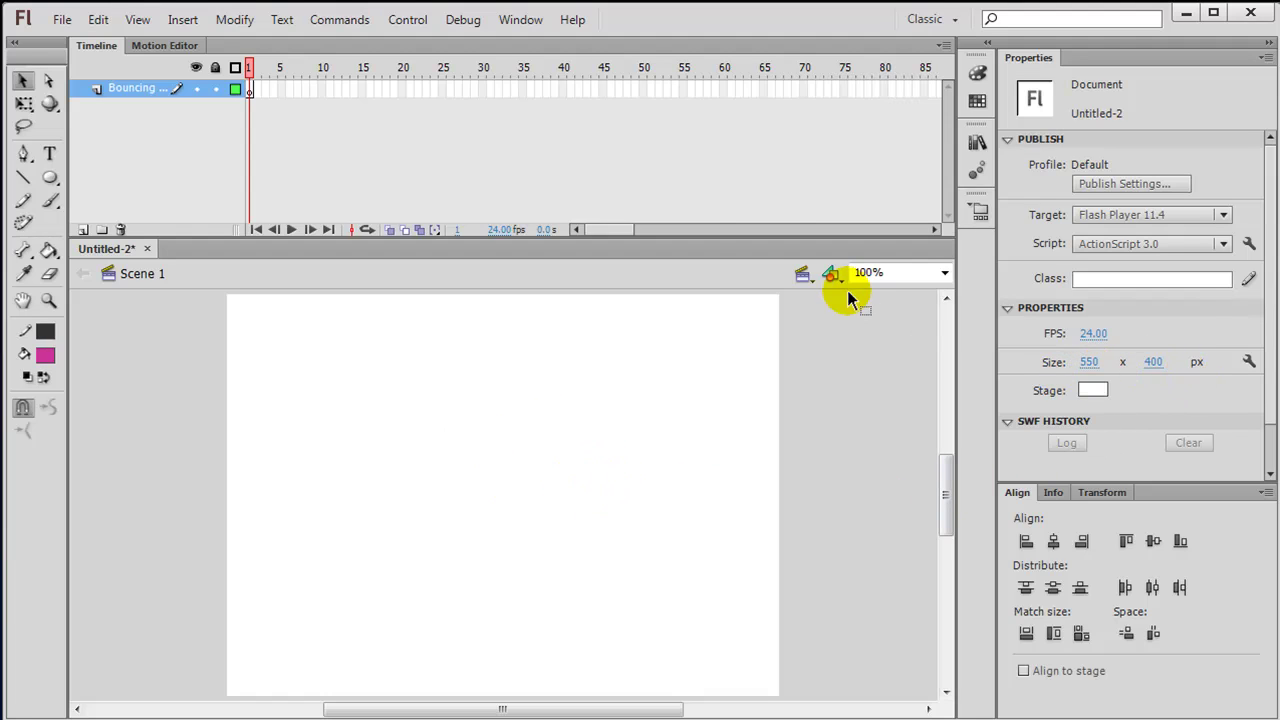
left_click(250, 90)
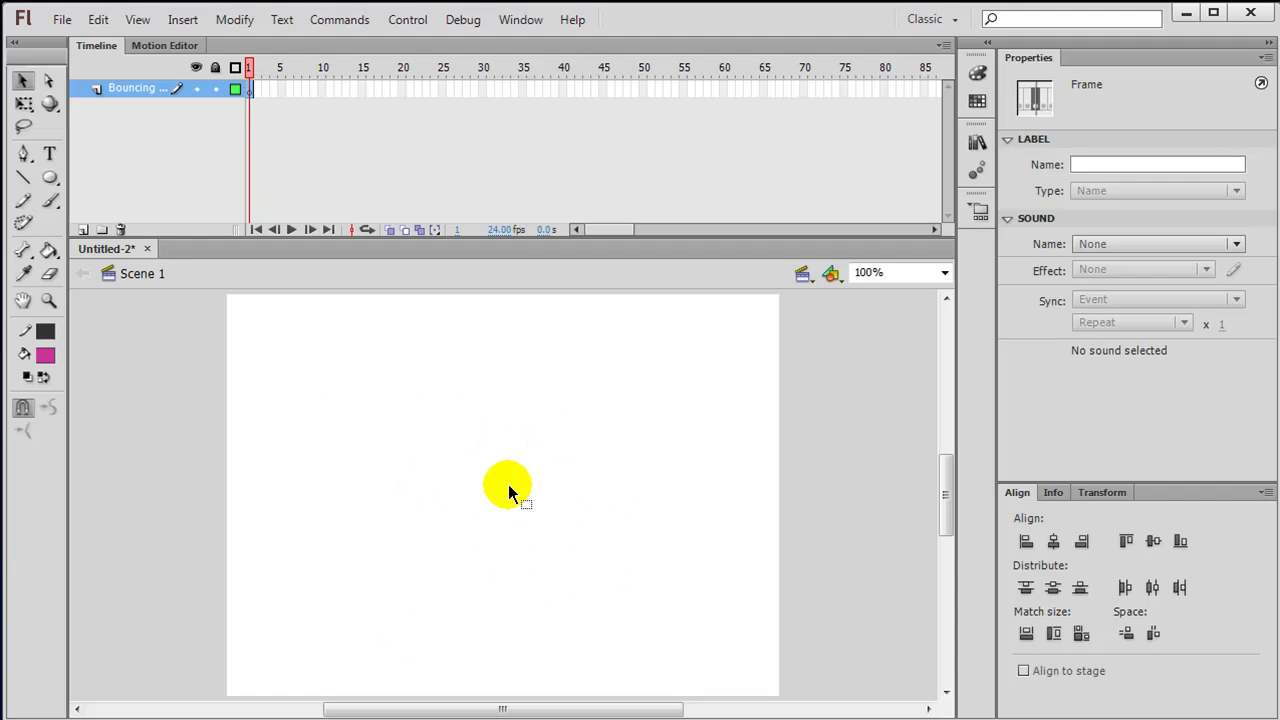
Step: Draw a pink circle with the Oval Tool near the stage's upper left
left_click(49, 177)
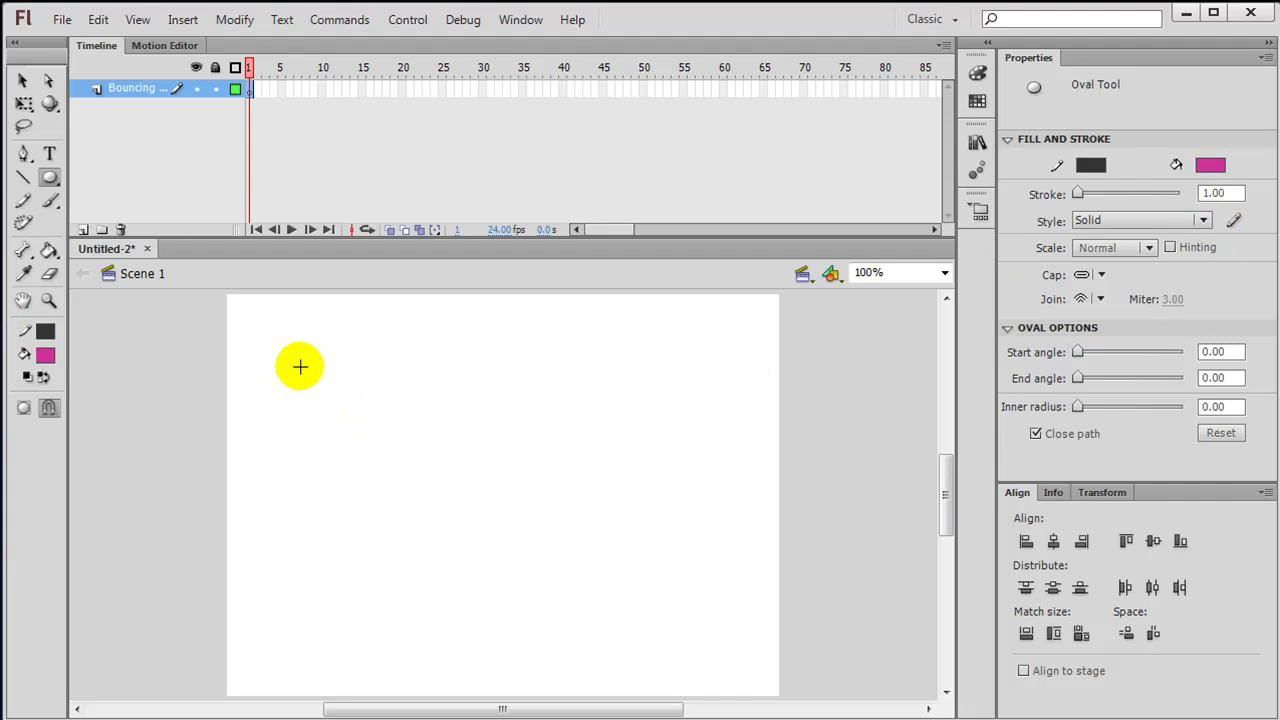
left_click_drag(278, 361, 356, 439)
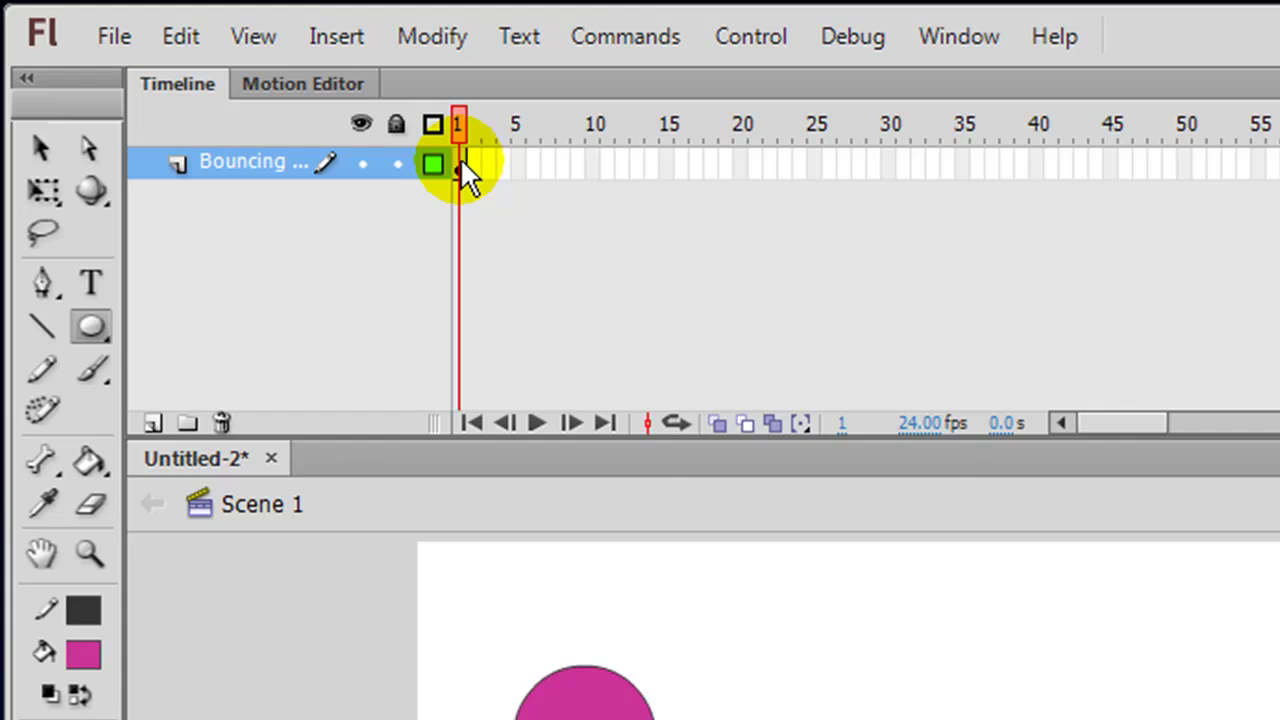
Step: Add a motion tween on frame 1, accepting conversion of the circle to a symbol
right_click(460, 157)
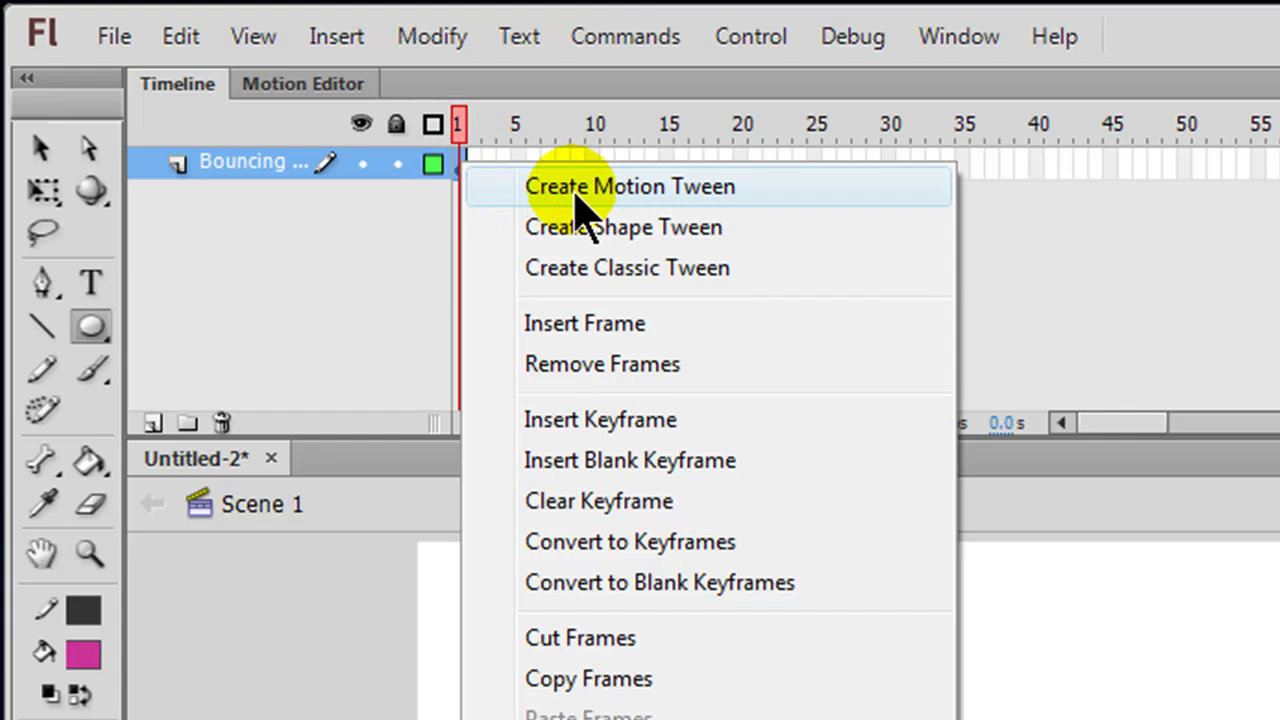
left_click(578, 190)
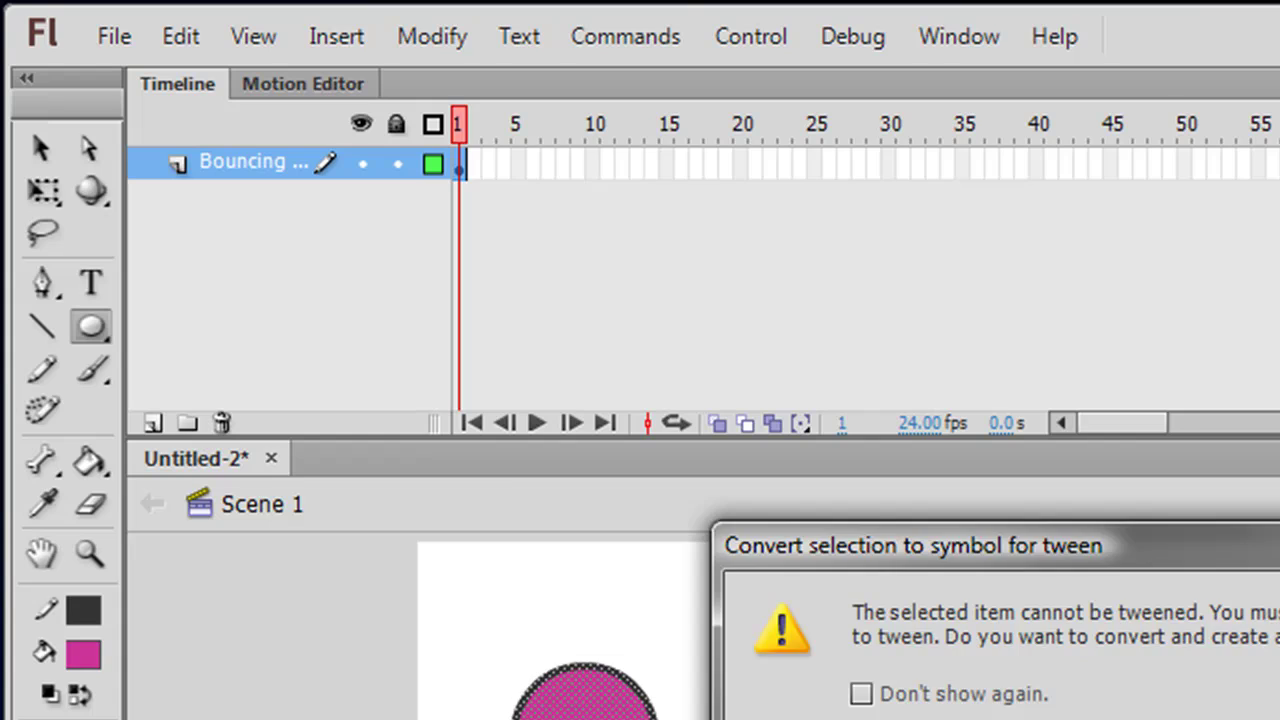
key("Return")
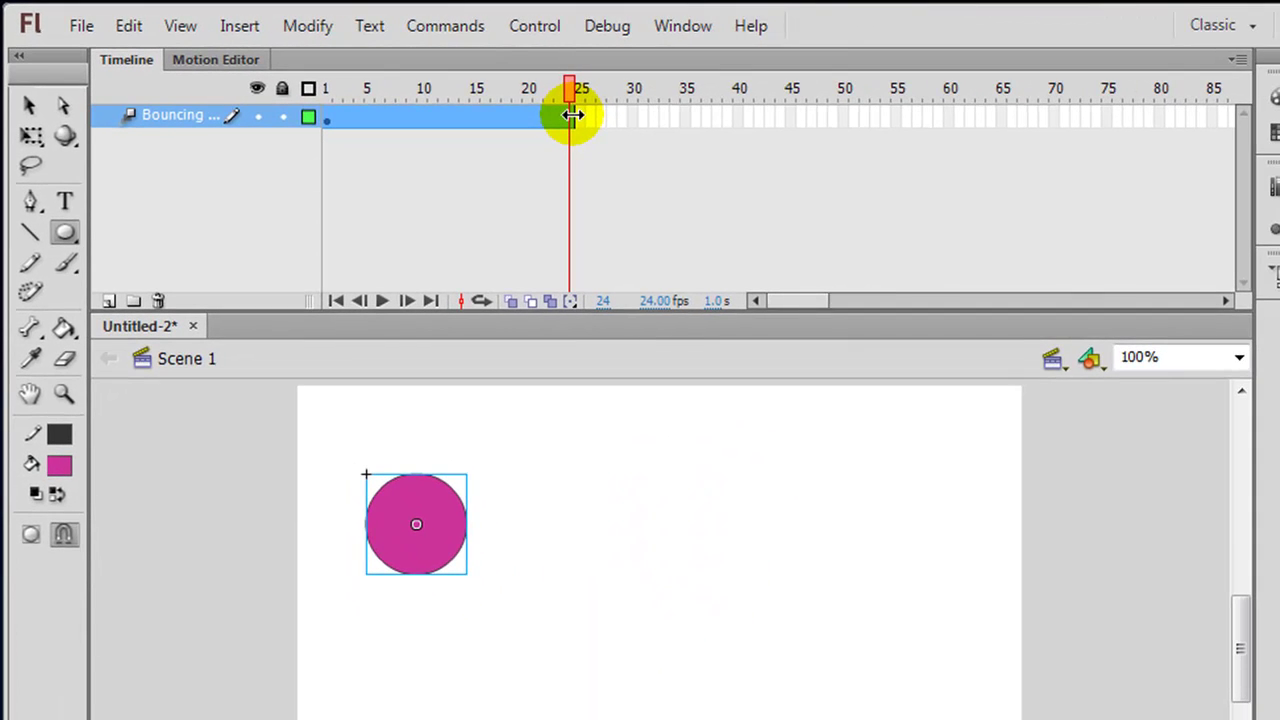
Step: Extend the tween span so it ends at frame 72
left_click_drag(571, 115, 1077, 128)
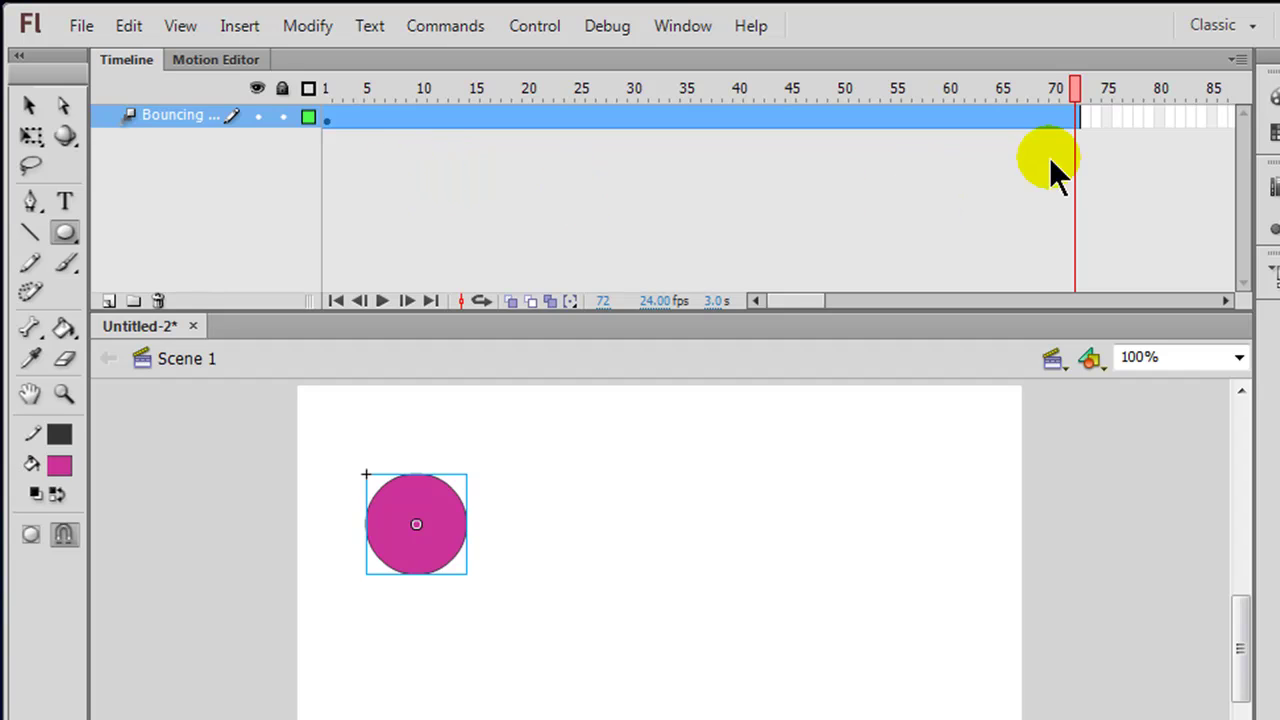
left_click(1073, 119)
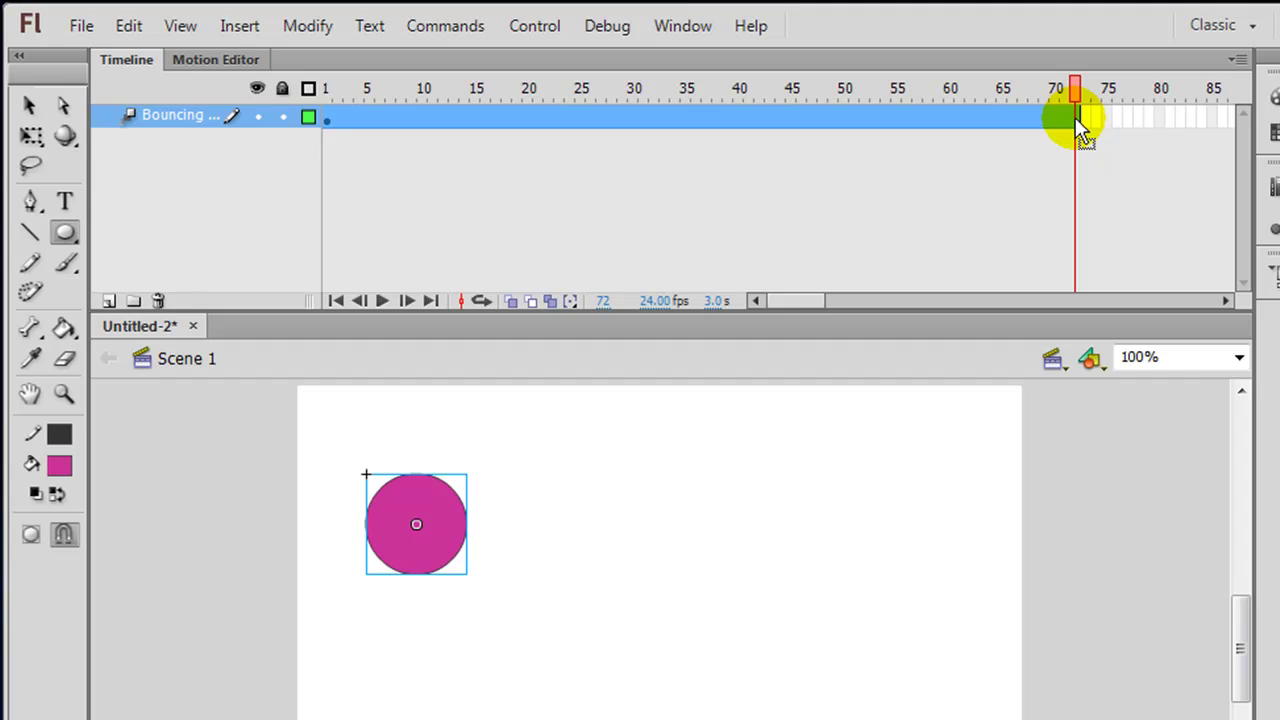
Step: At frame 72, move the ball to the lower right (X 569.95, Y 291.00) and preview
left_click(29, 108)
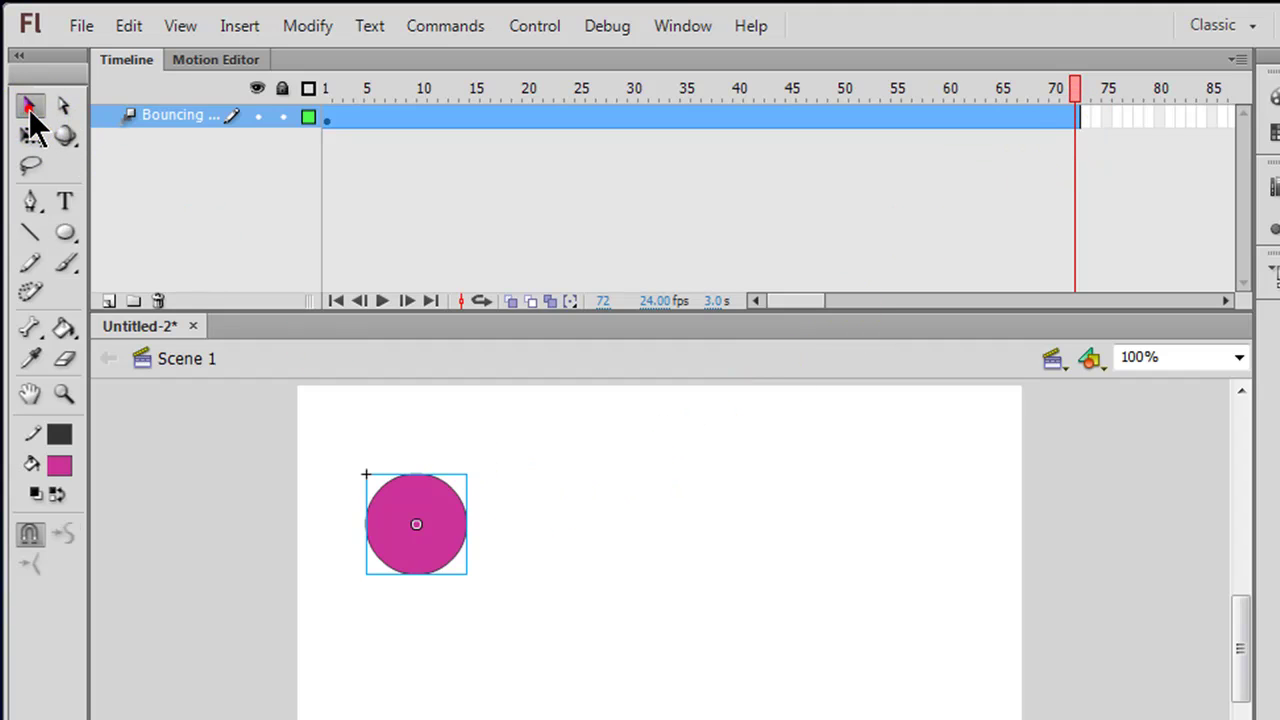
left_click(30, 124)
left_click(379, 421)
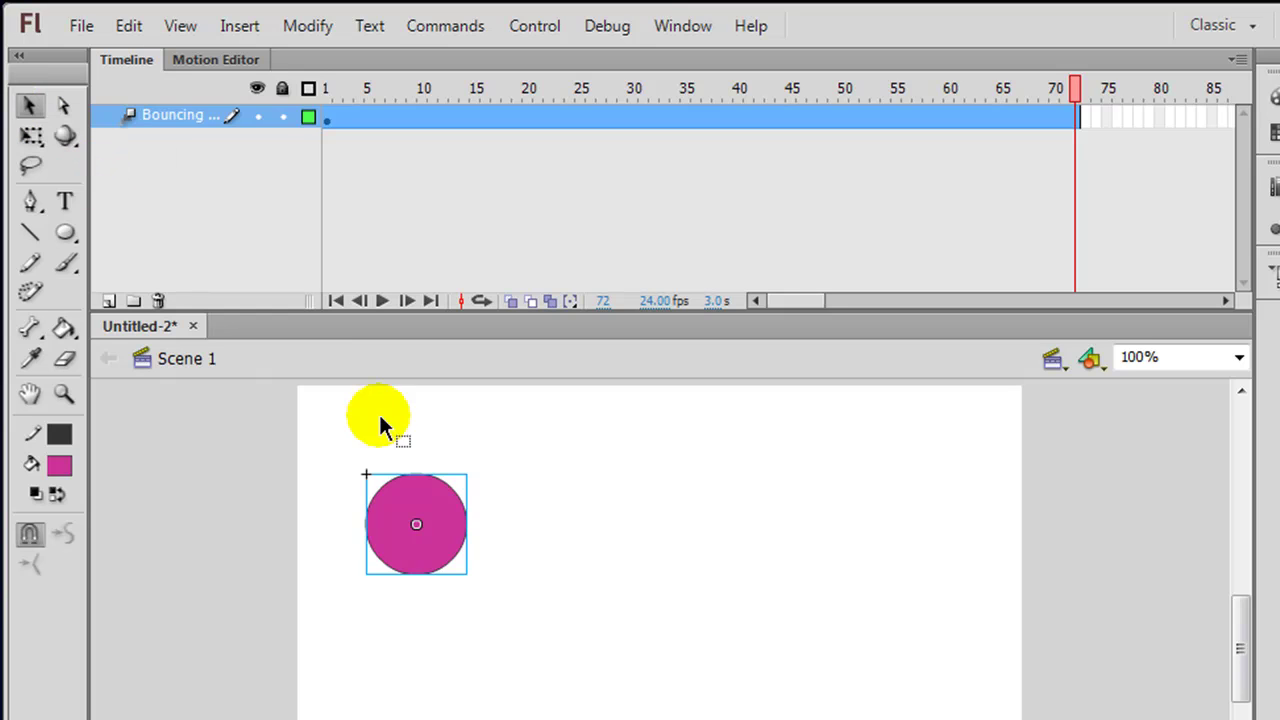
left_click(447, 527)
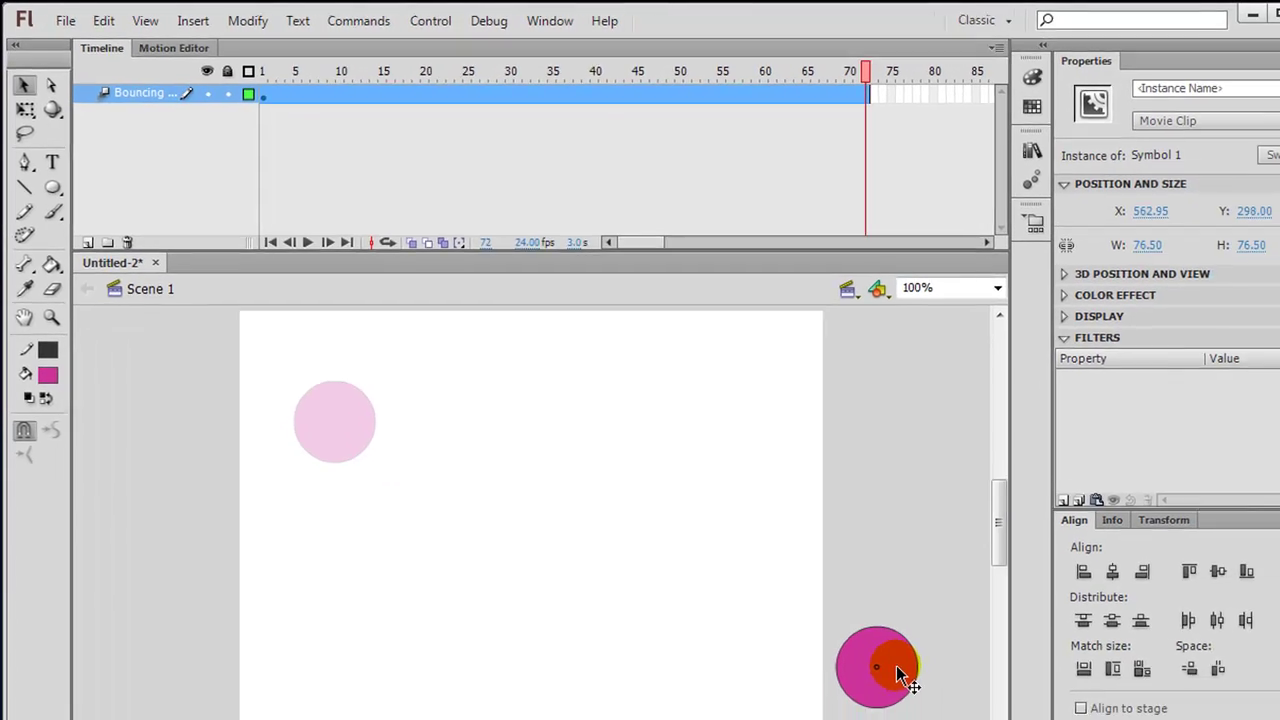
left_click_drag(855, 622, 855, 622)
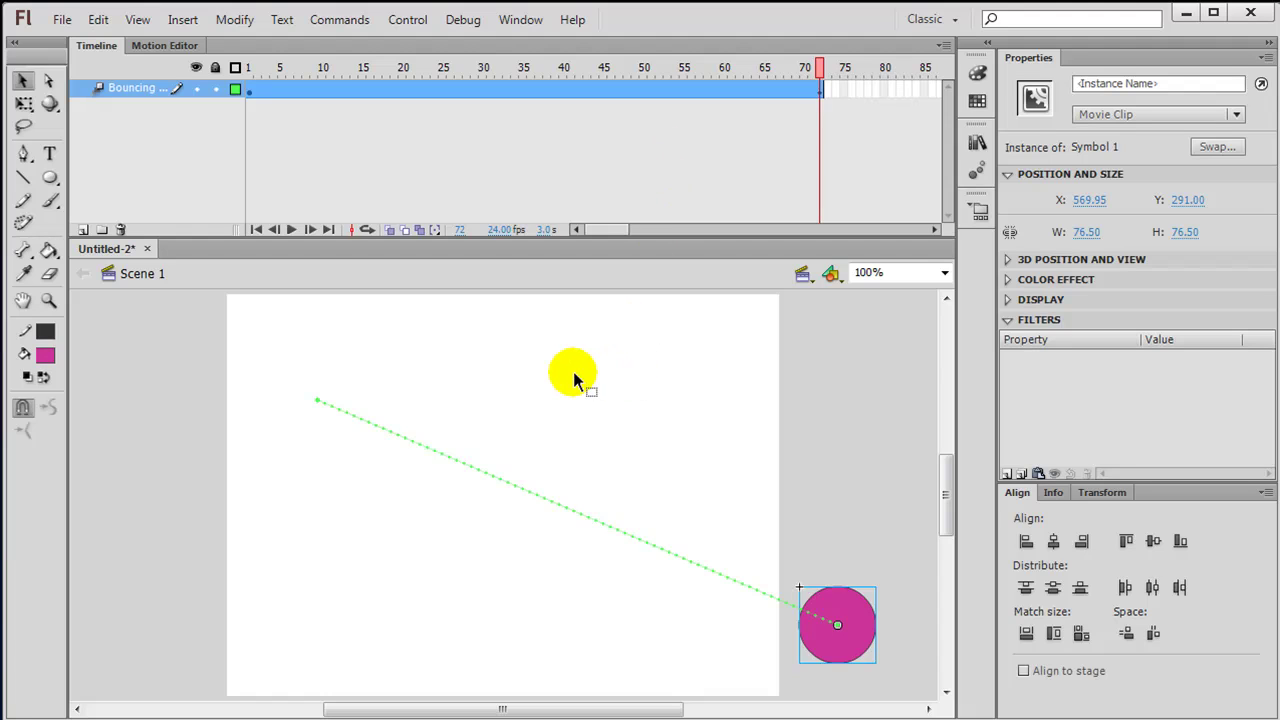
key("Return")
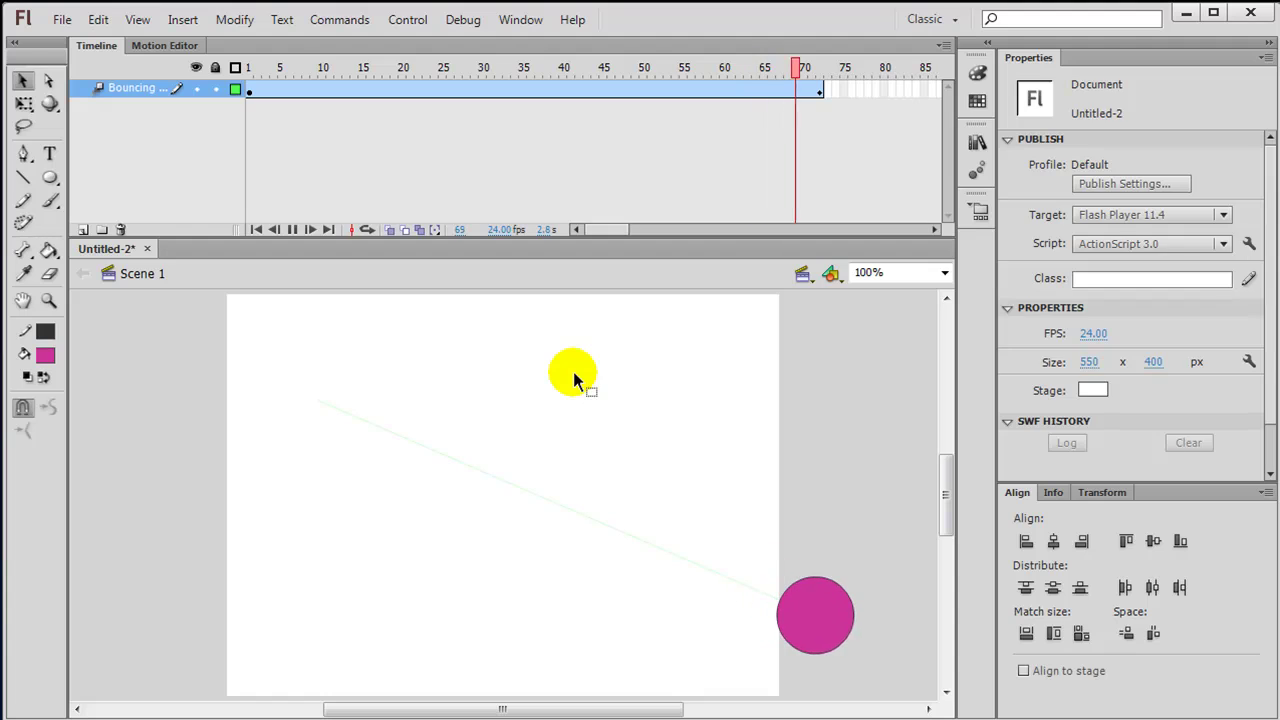
left_click_drag(358, 411, 736, 572)
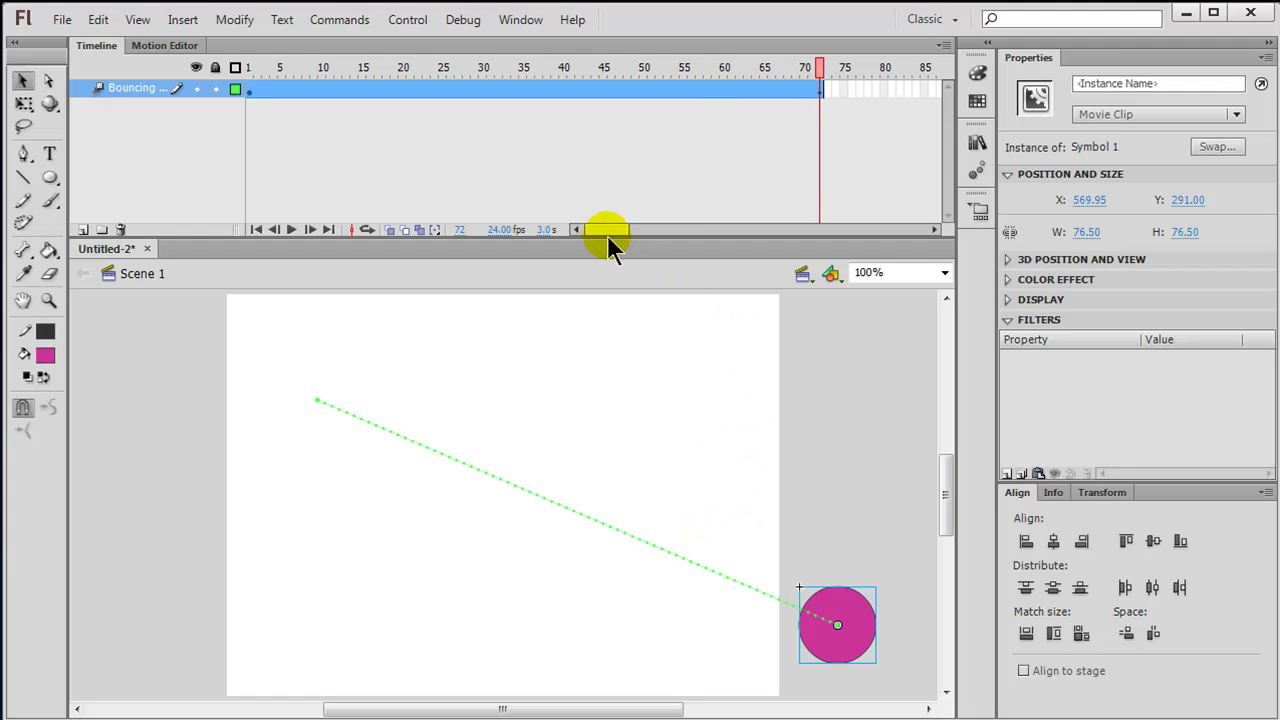
Step: At frame 26, nudge the ball up to X 244.35, Y 156.85 on its path
left_click(449, 90)
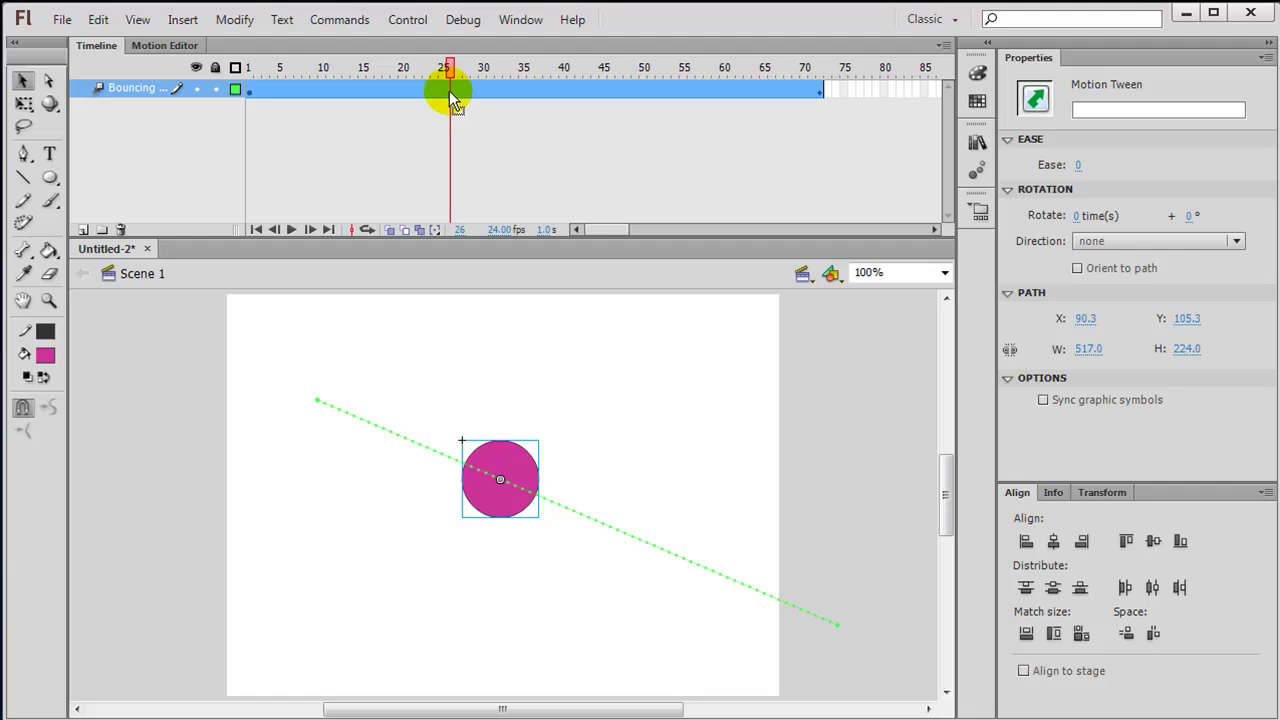
left_click(519, 470)
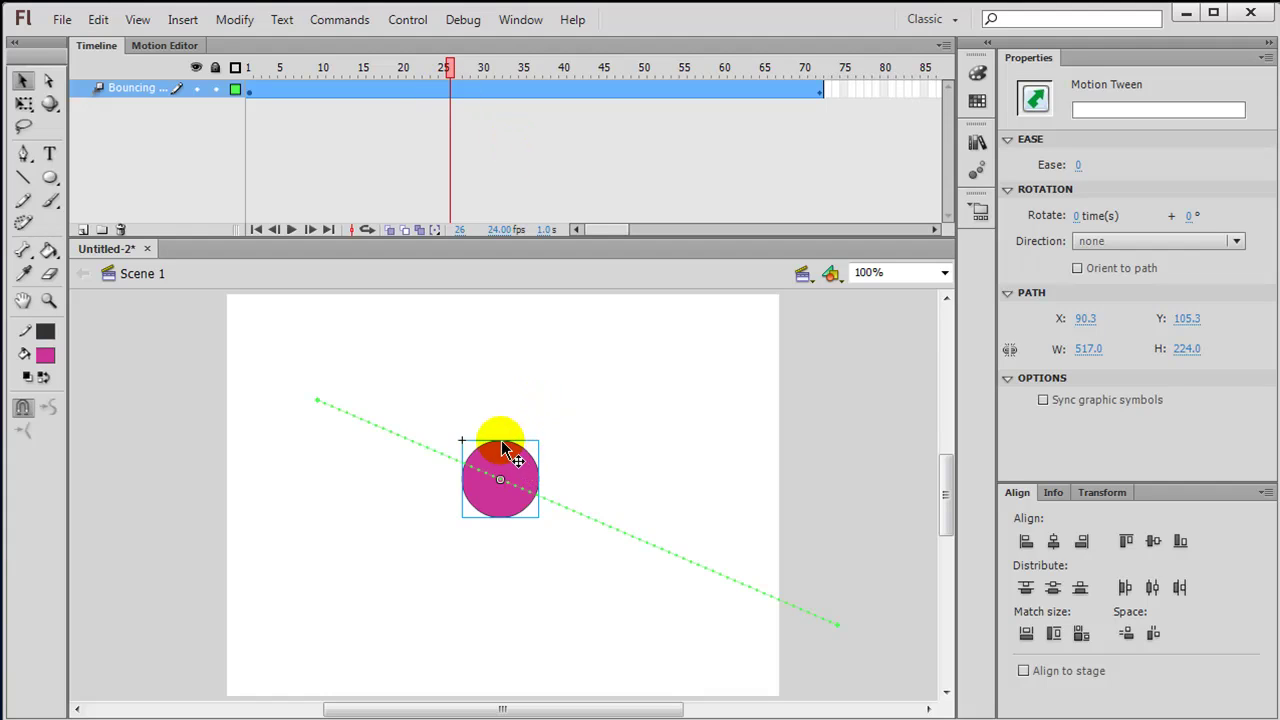
left_click(510, 466)
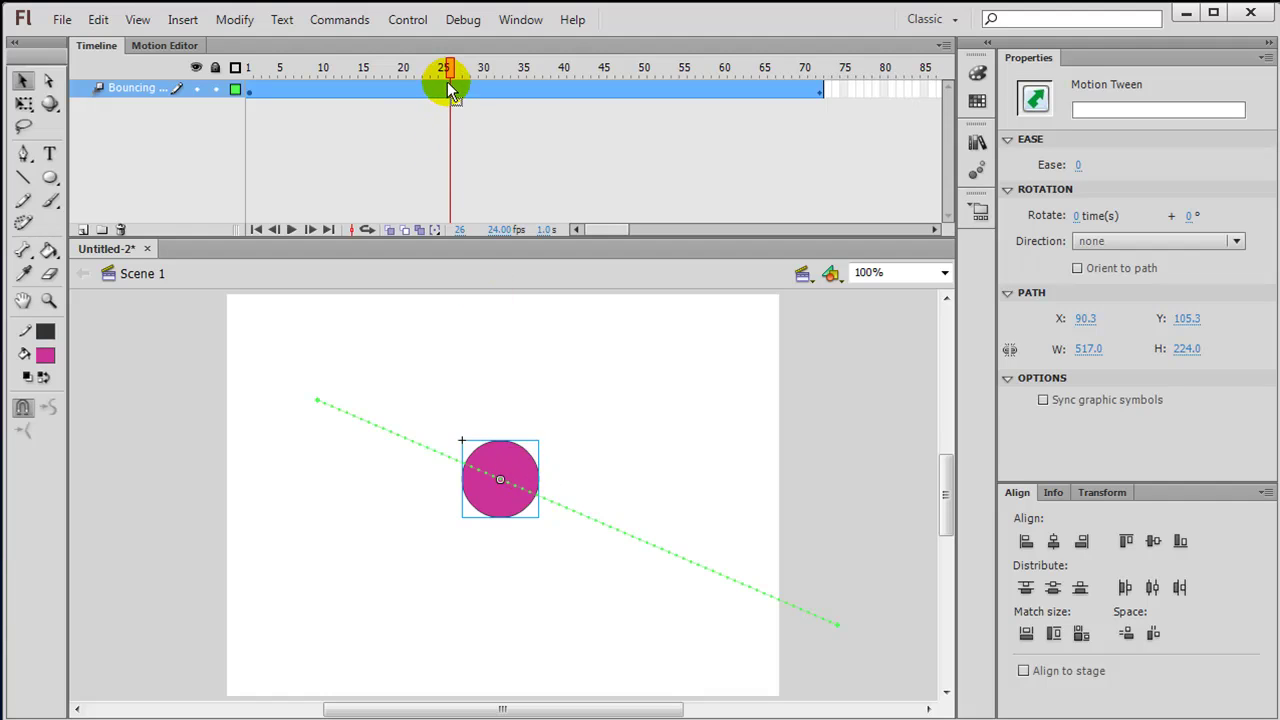
left_click_drag(525, 484, 527, 548)
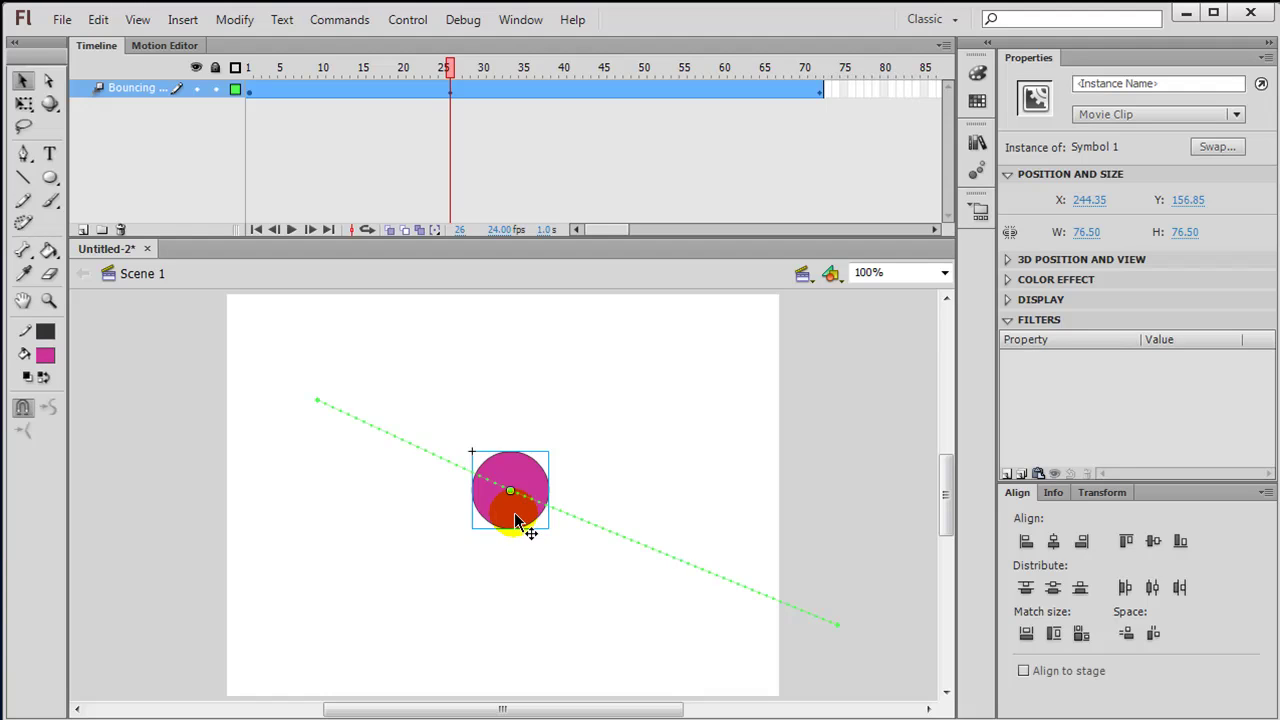
Step: Move the ball's transform point to its bottom edge, then preview from frame 1
left_click(24, 104)
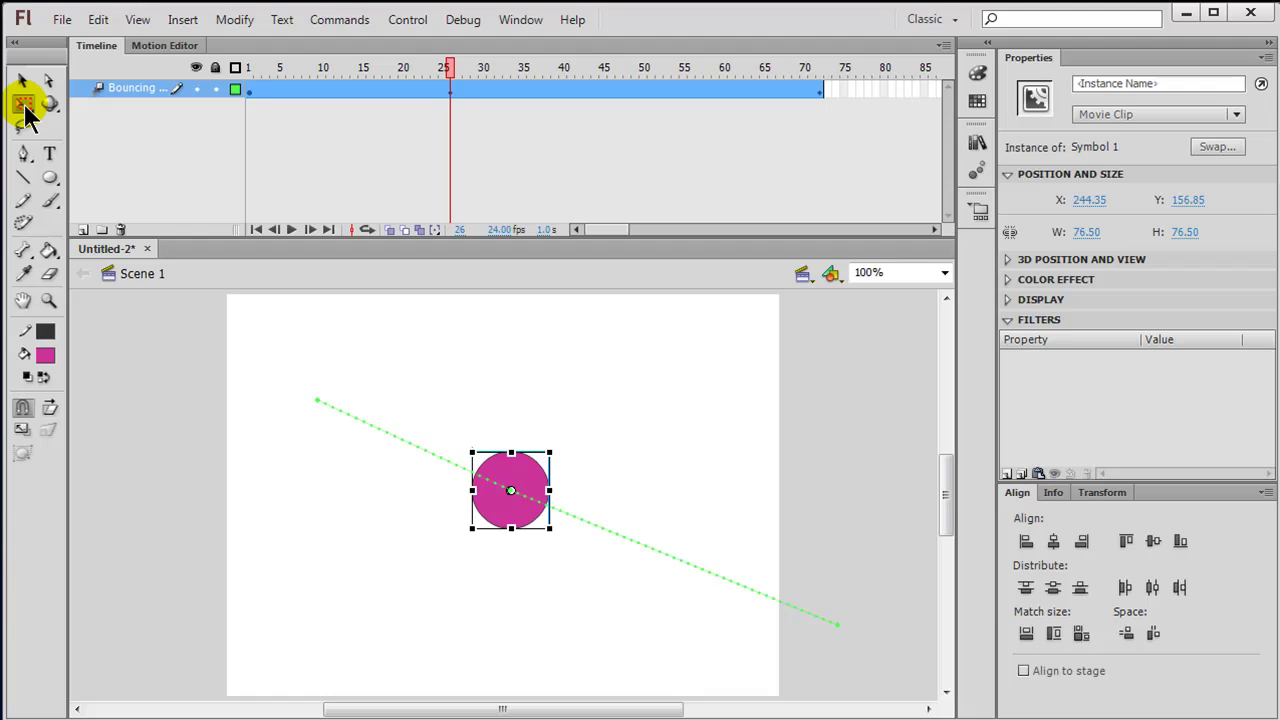
left_click(509, 493)
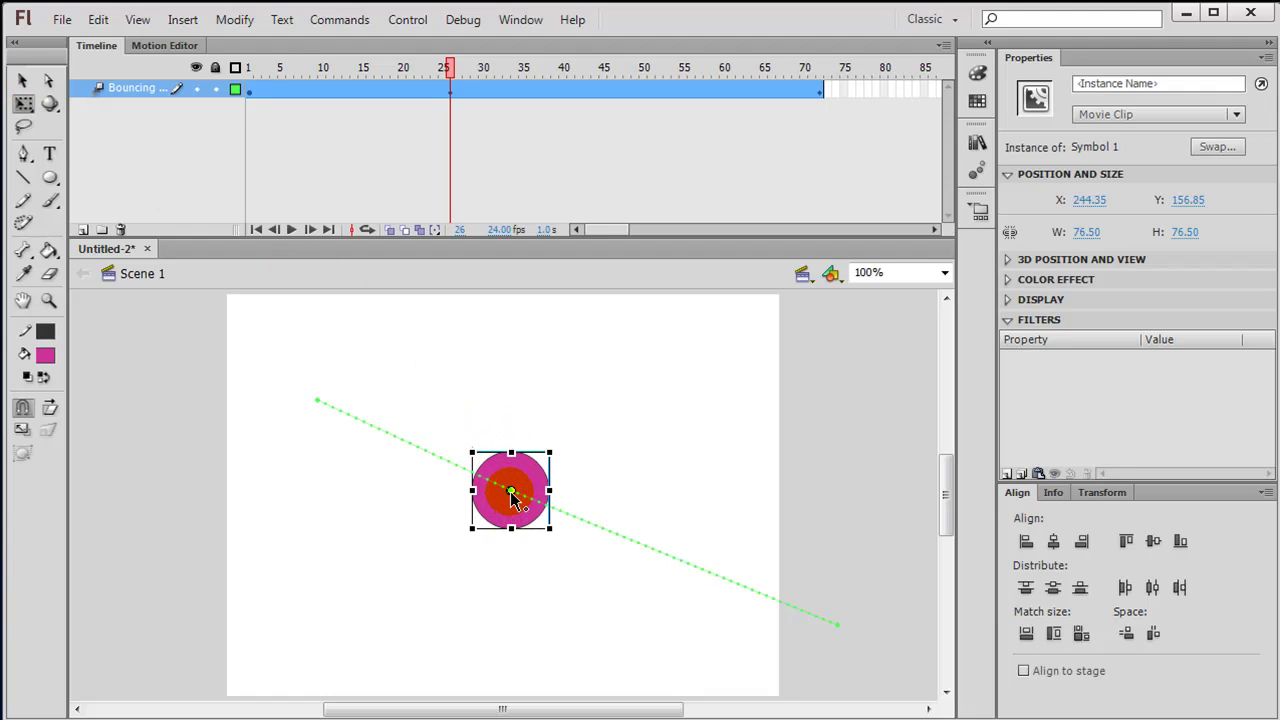
left_click_drag(511, 492, 510, 531)
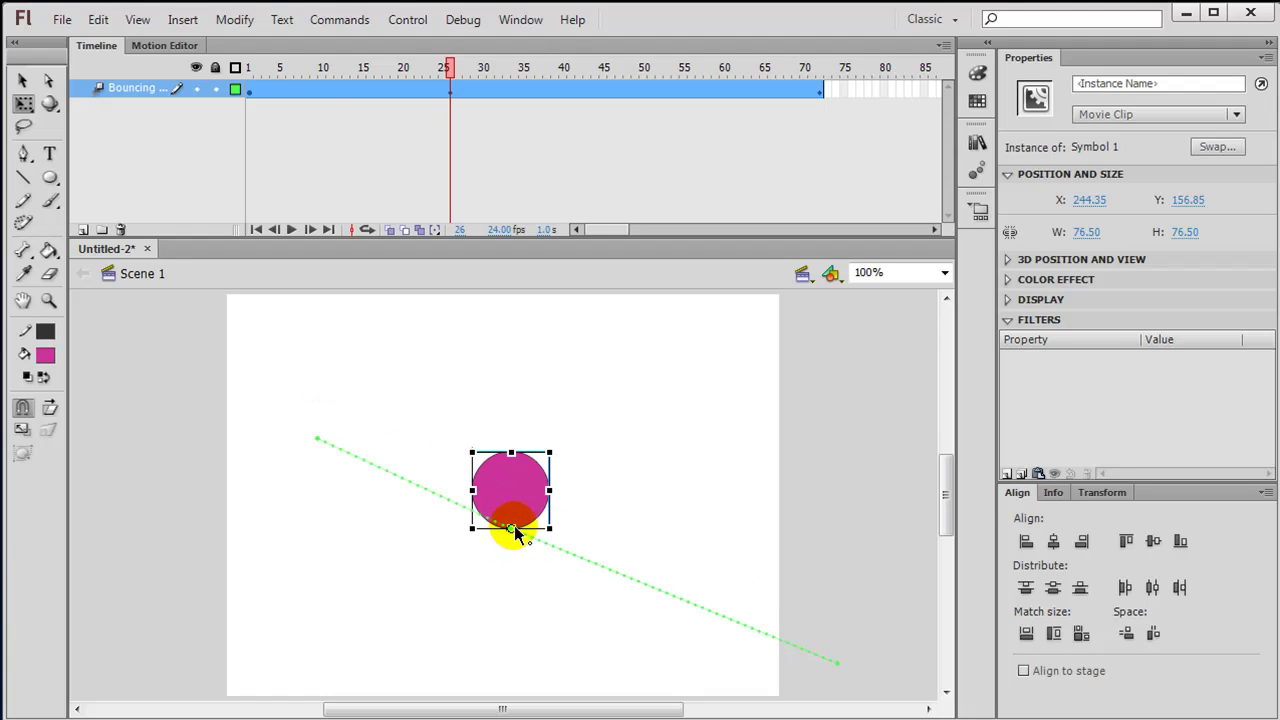
left_click(253, 96)
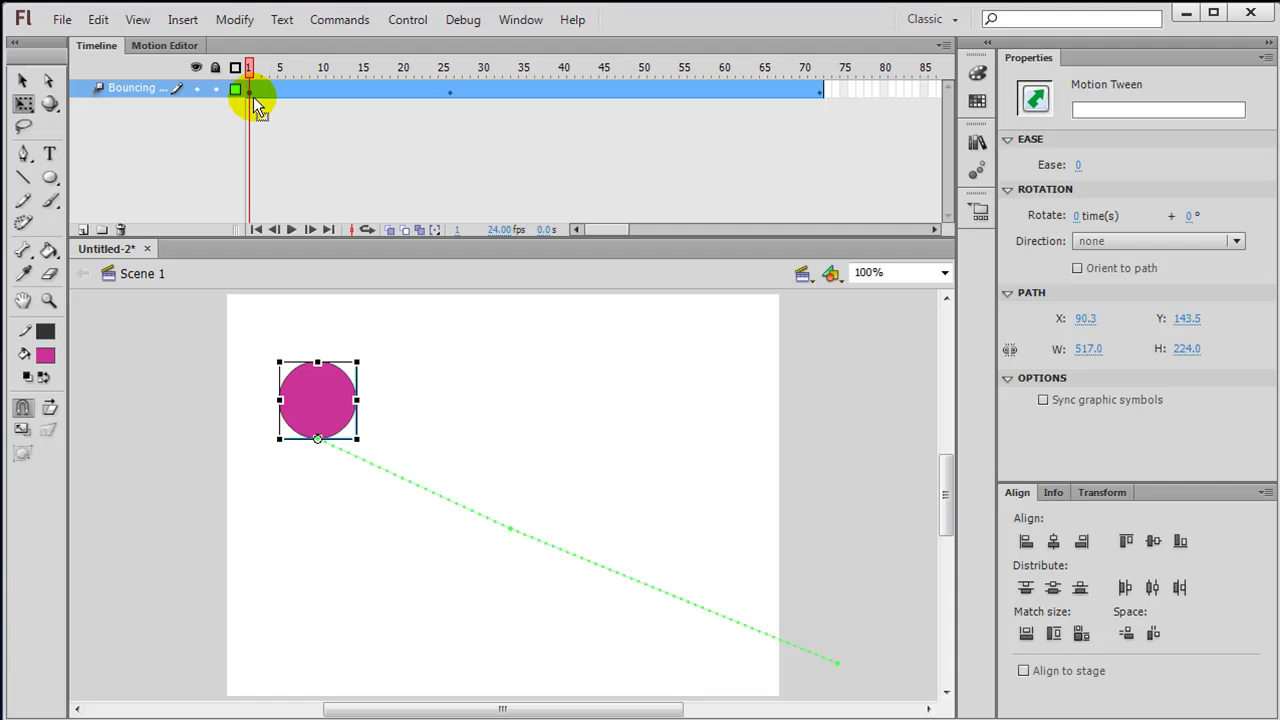
key("Return")
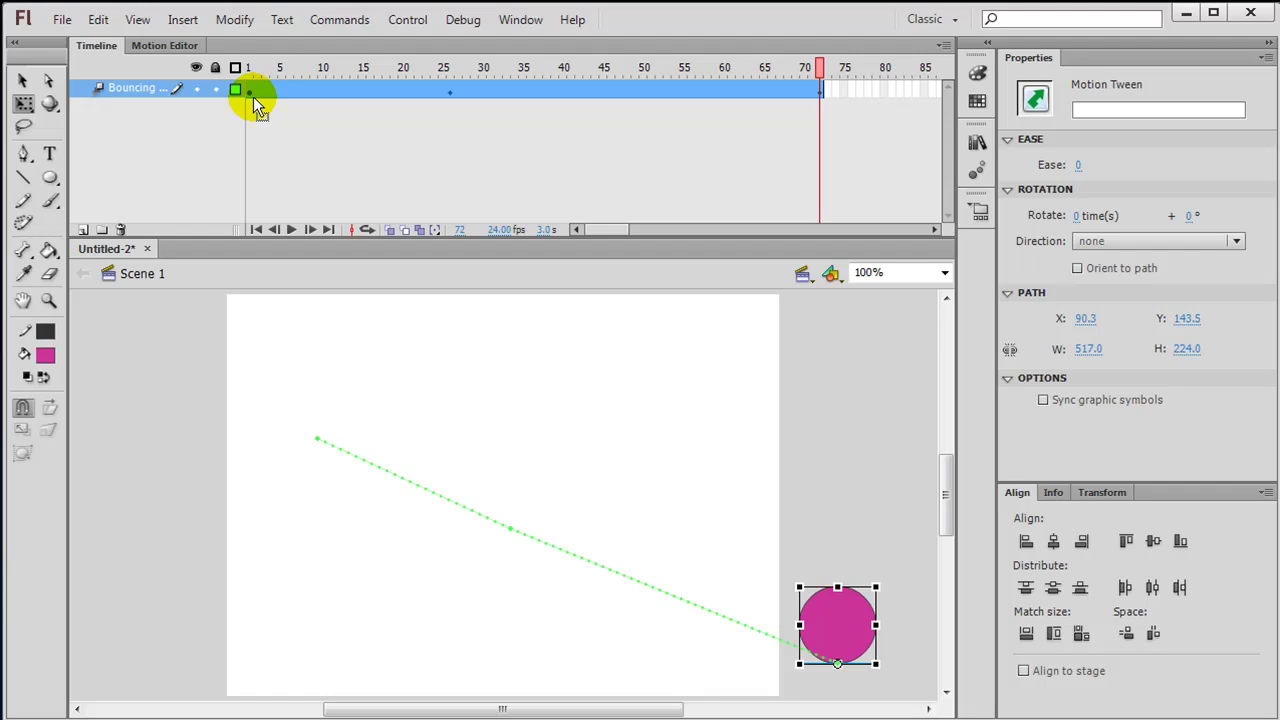
Step: Drop the ball to the stage bottom at frame 26 and raise it at frame 40
left_click(452, 92)
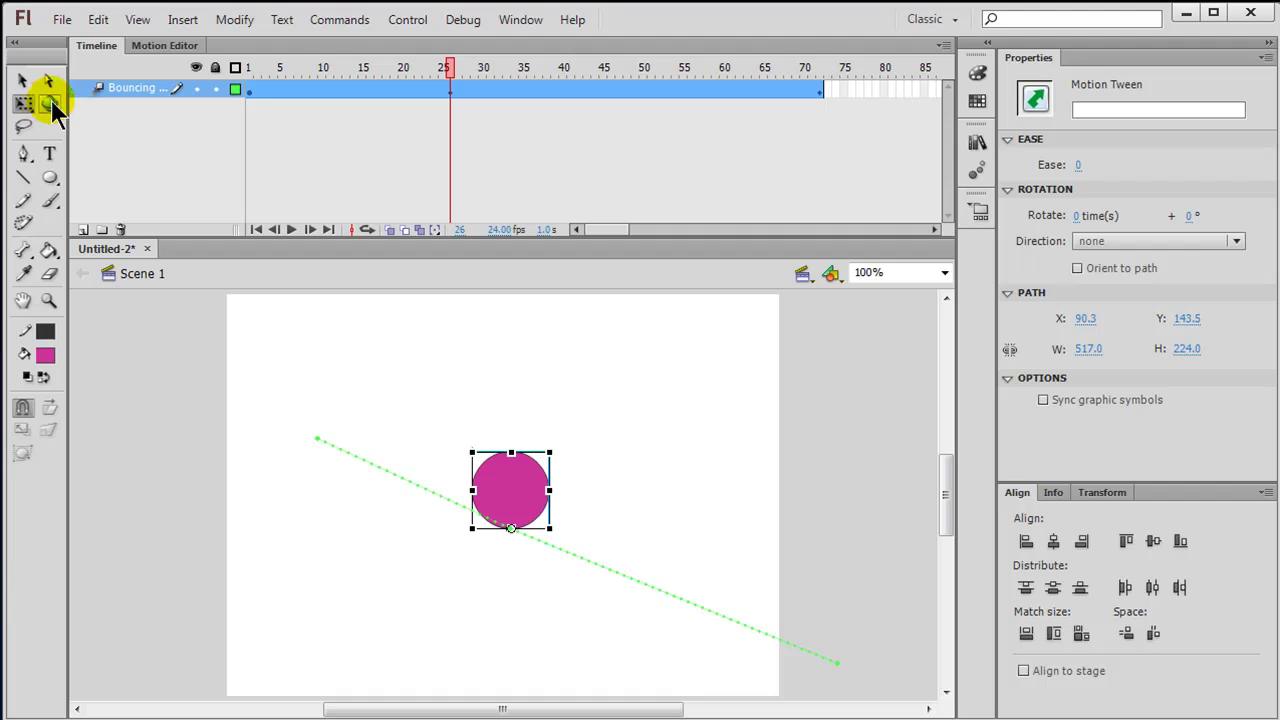
left_click(22, 81)
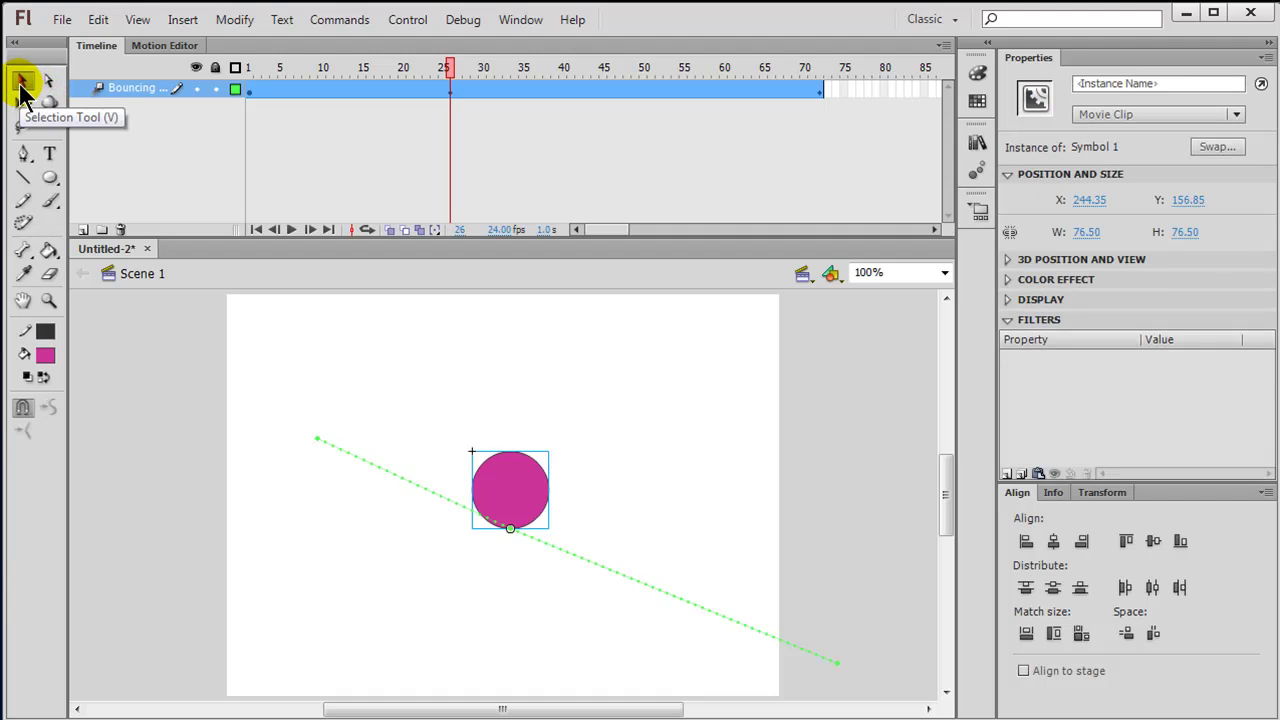
left_click_drag(523, 497, 516, 660)
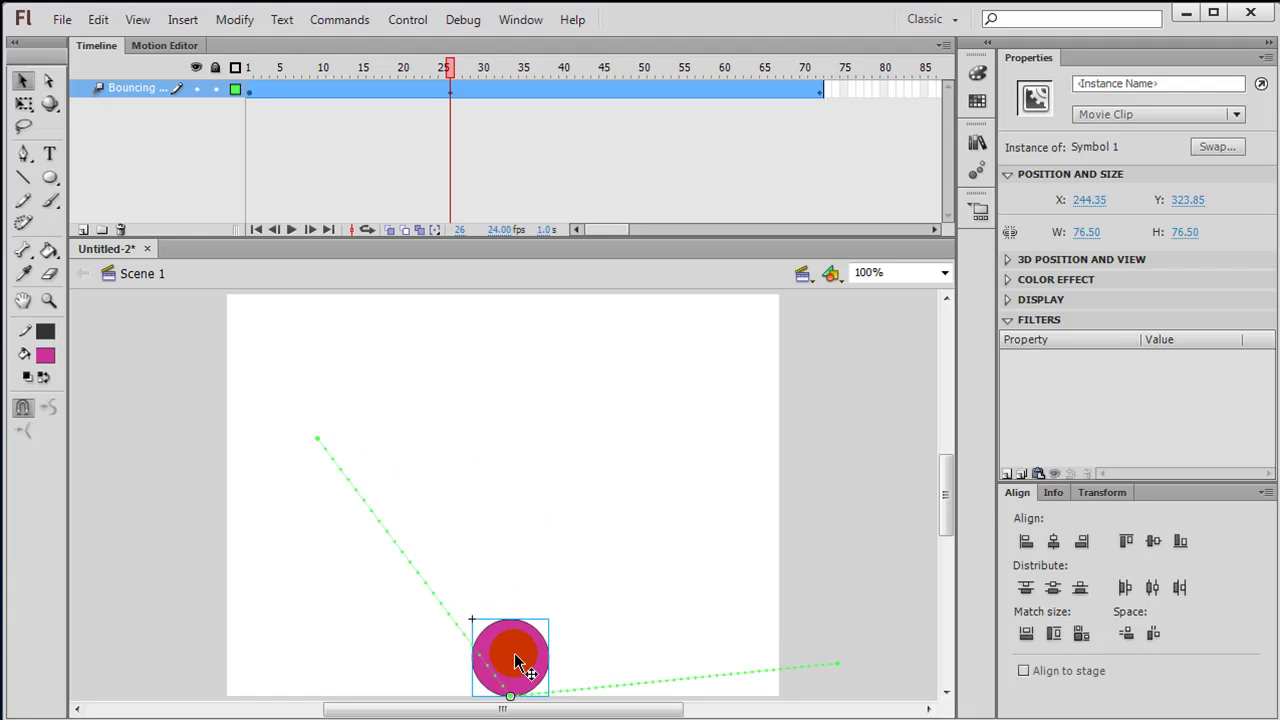
left_click(562, 88)
left_click_drag(622, 640, 623, 587)
Step: Put the ball on the ground at frame 54, shift it up-right at frame 72, then preview
left_click(677, 88)
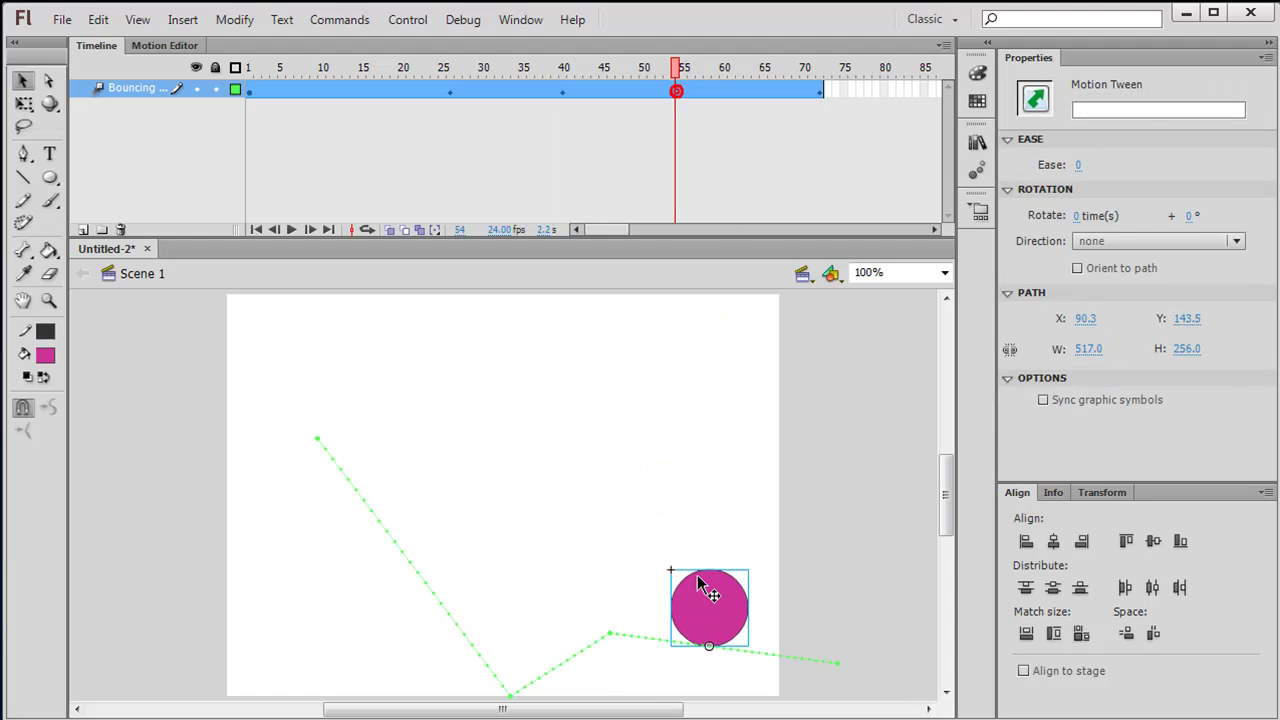
left_click_drag(706, 592, 724, 652)
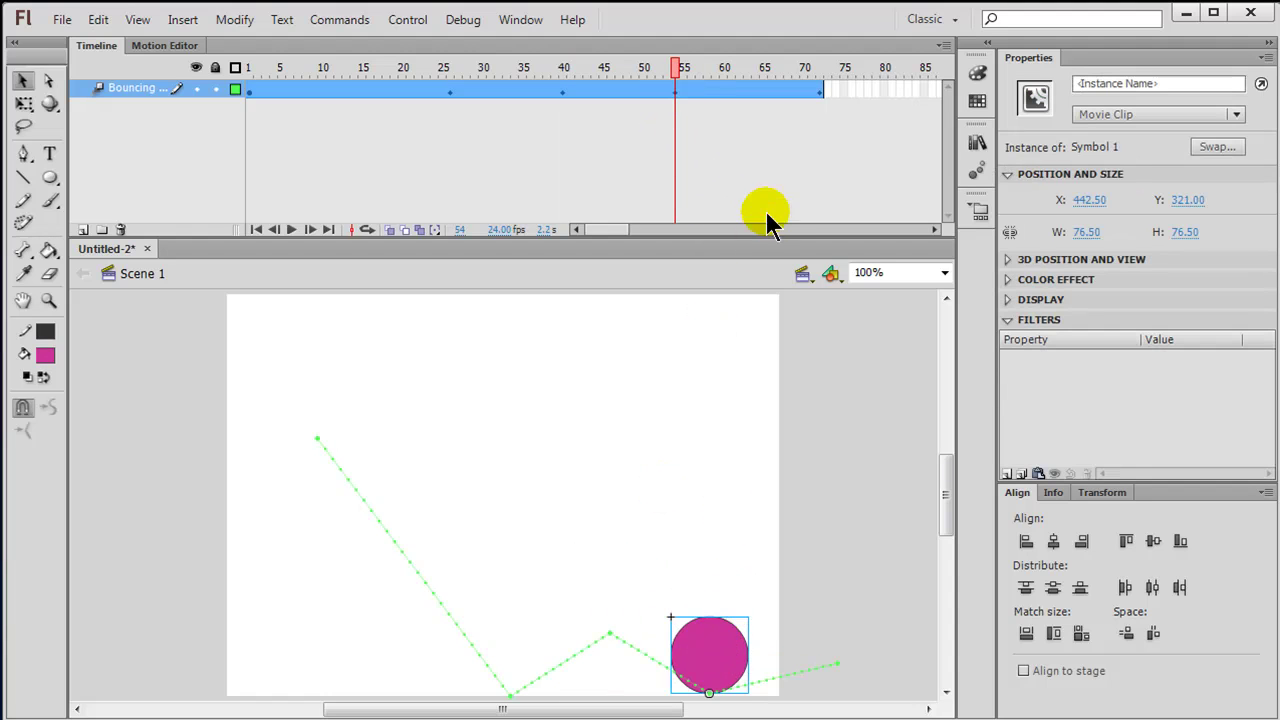
left_click(818, 91)
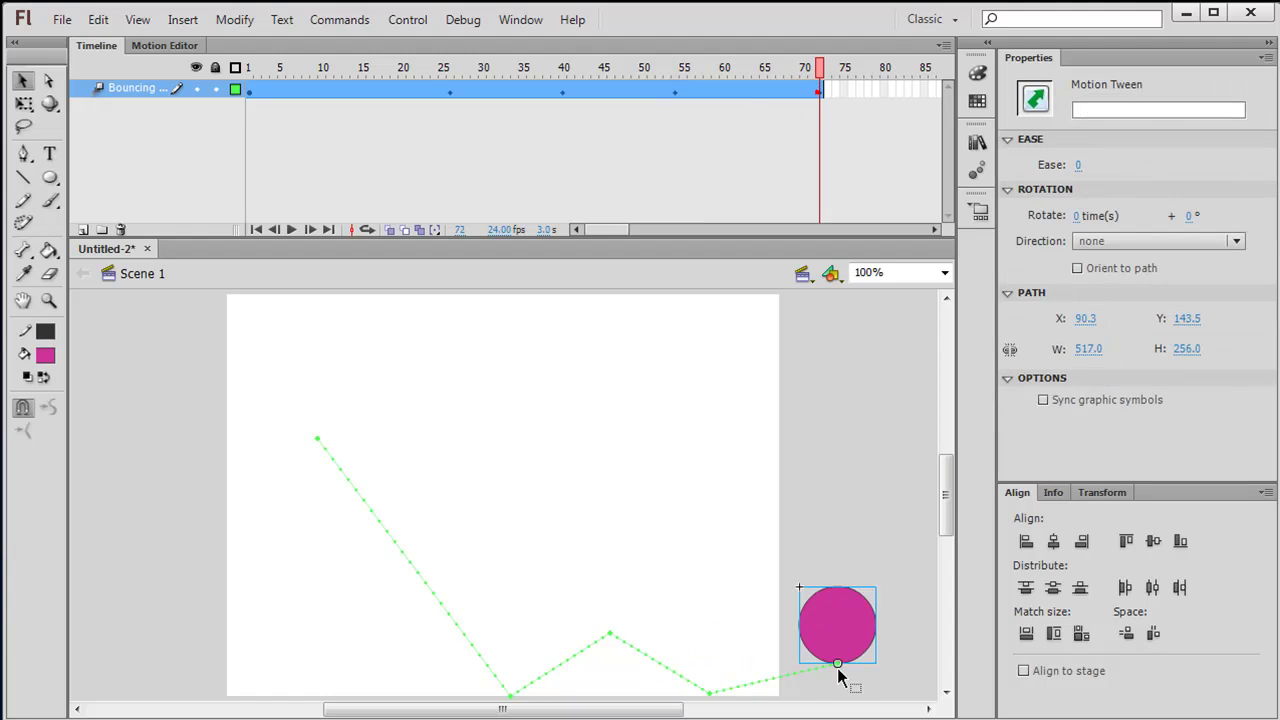
left_click_drag(846, 631, 866, 609)
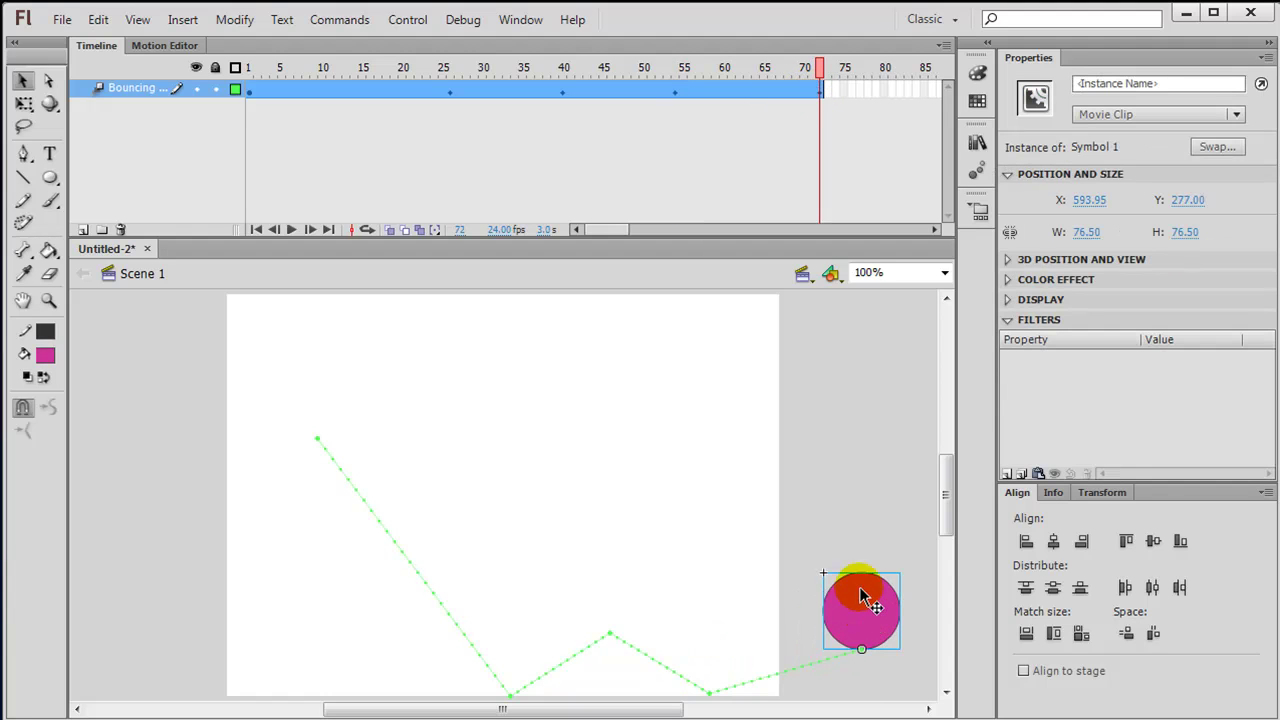
left_click(856, 425)
key("Return")
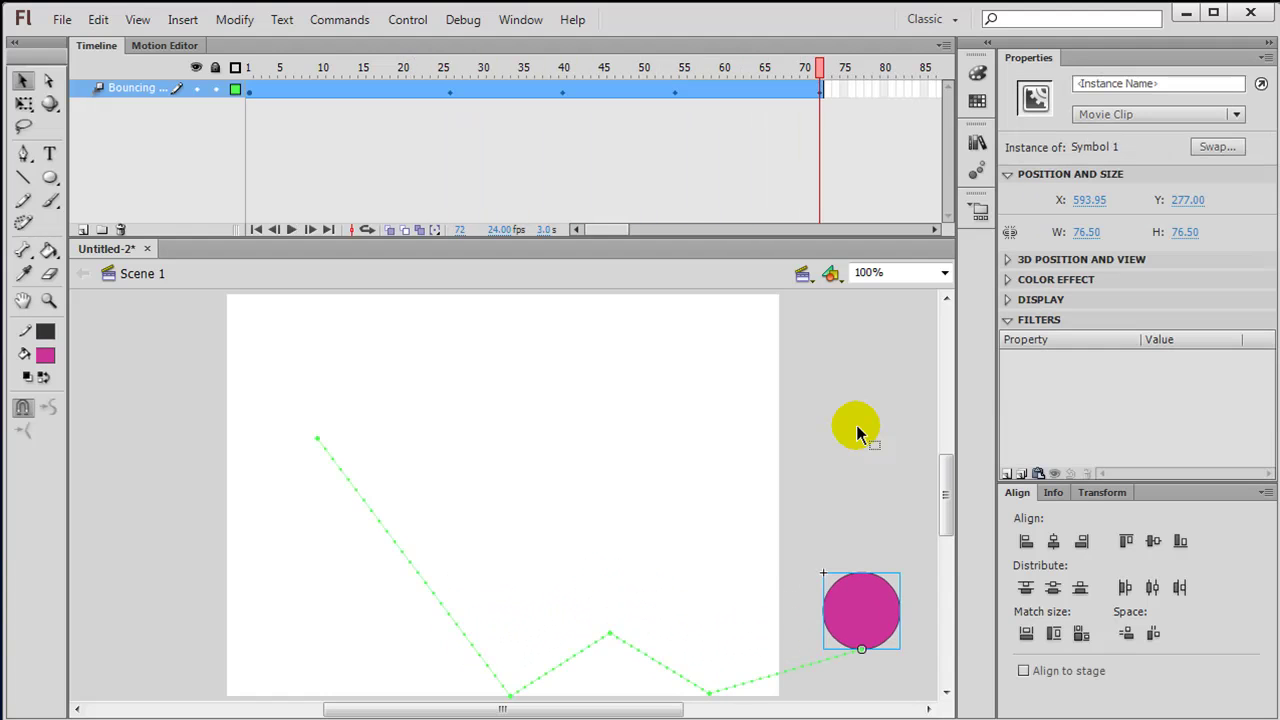
Step: Bend the four straight path segments into curved arcs and preview the bounce
left_click(23, 80)
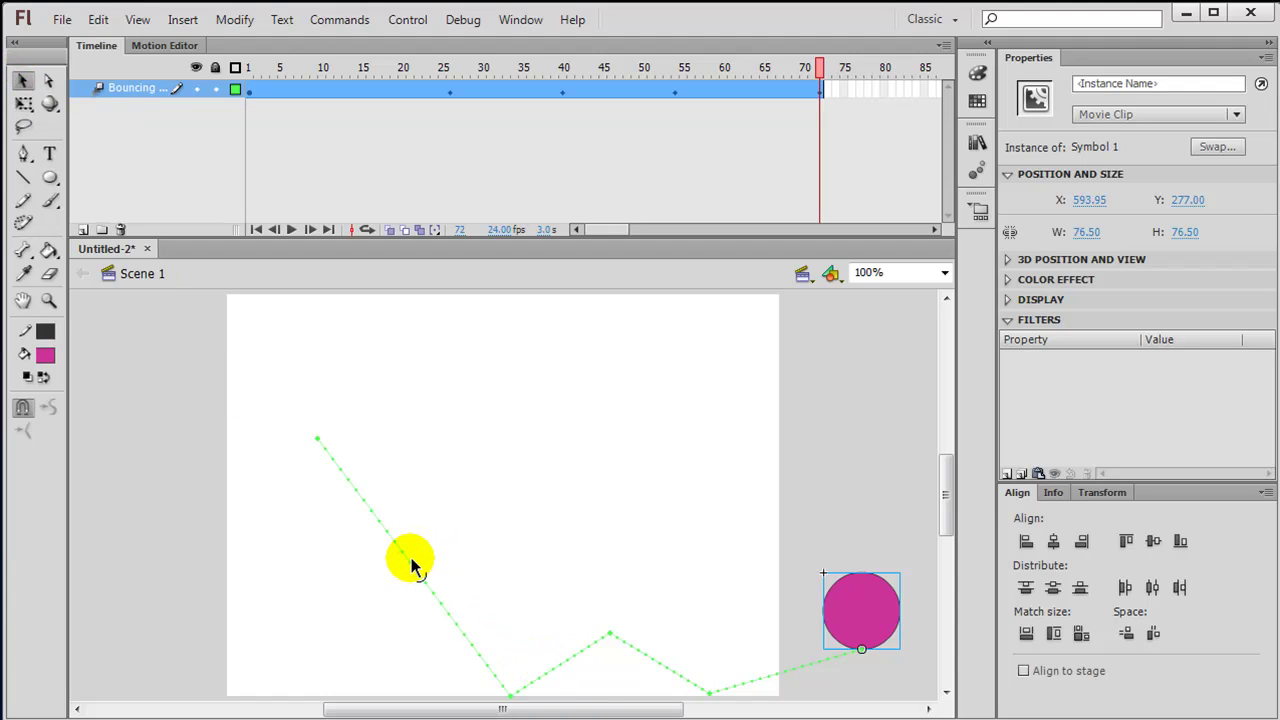
left_click_drag(412, 563, 432, 556)
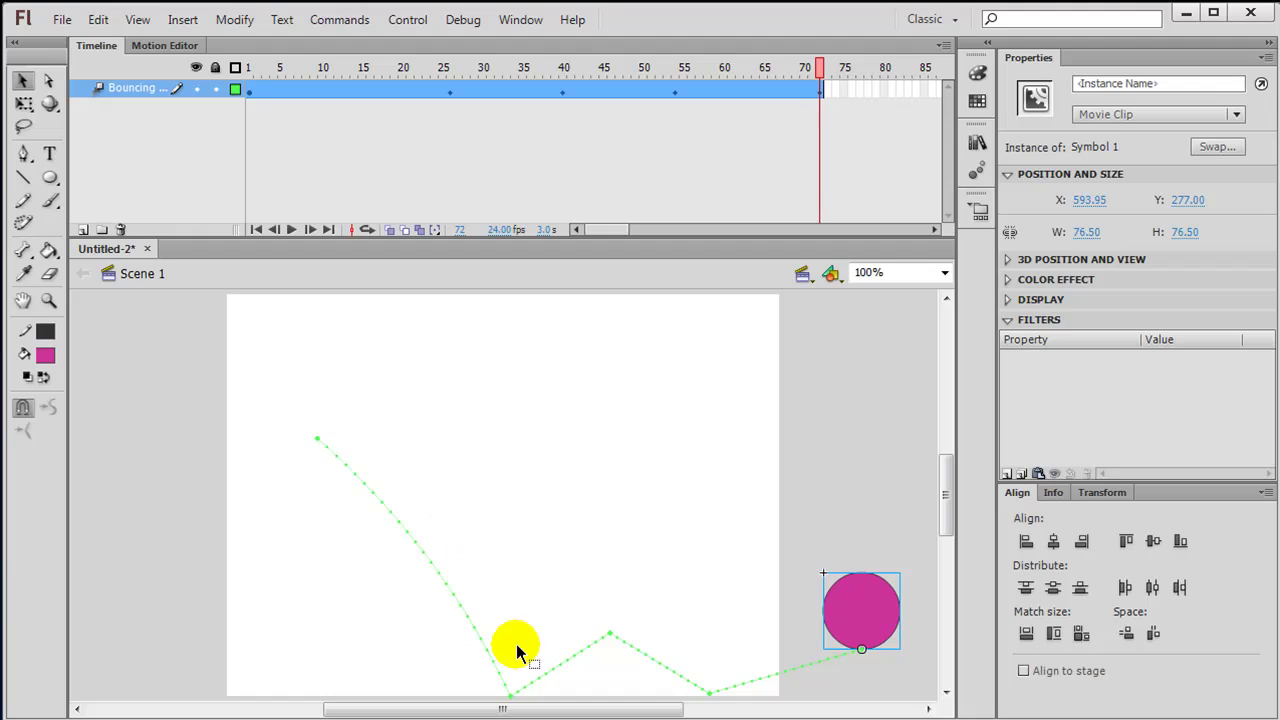
left_click_drag(556, 672, 551, 651)
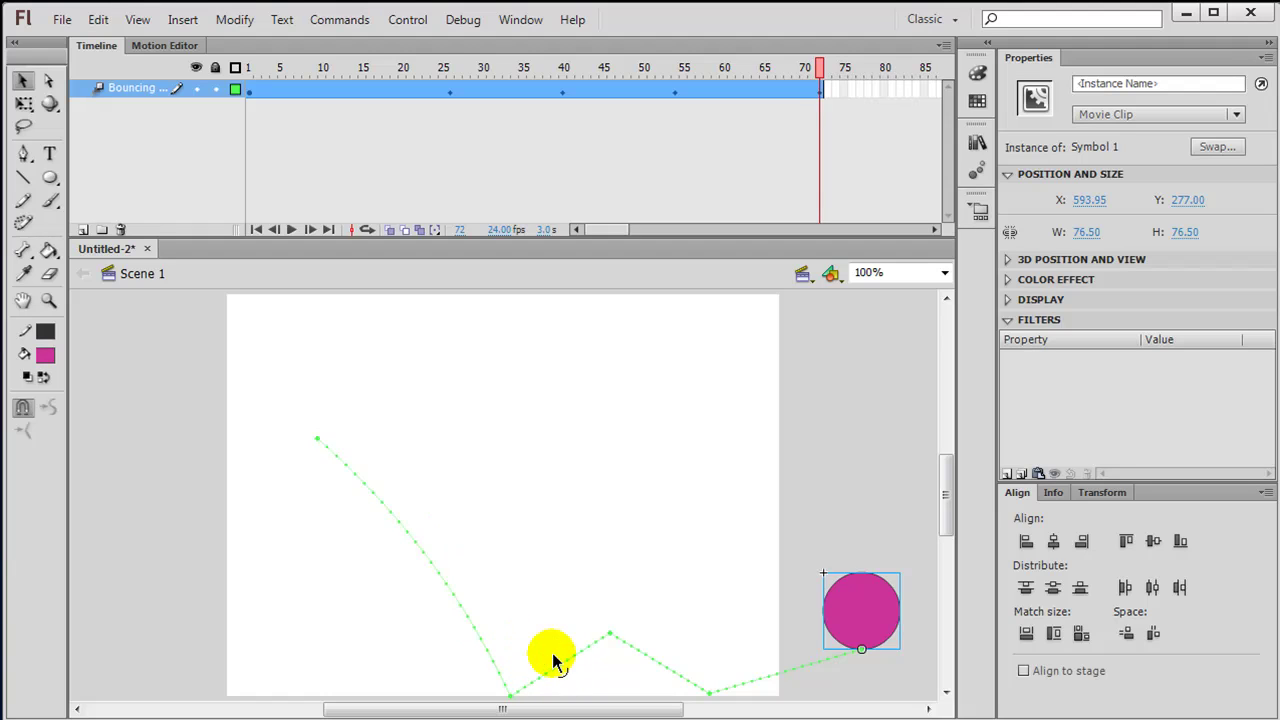
left_click_drag(654, 660, 663, 652)
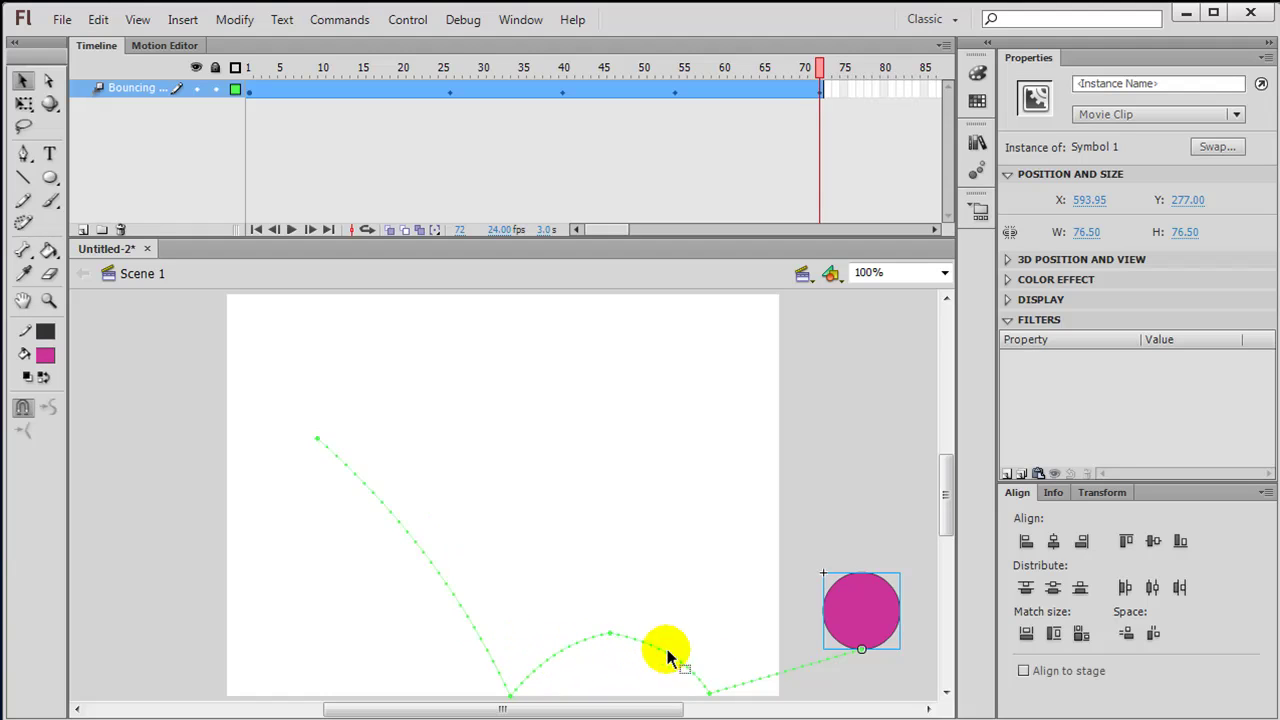
left_click_drag(777, 677, 771, 663)
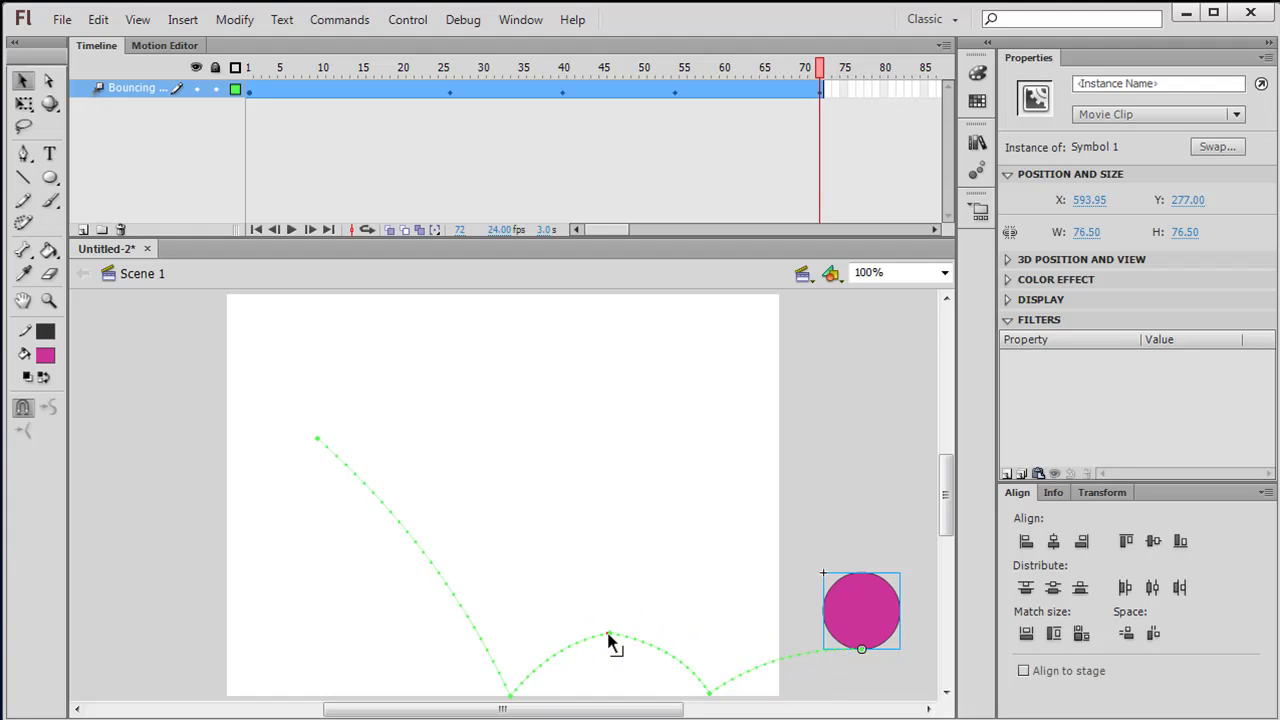
left_click_drag(608, 643, 553, 668)
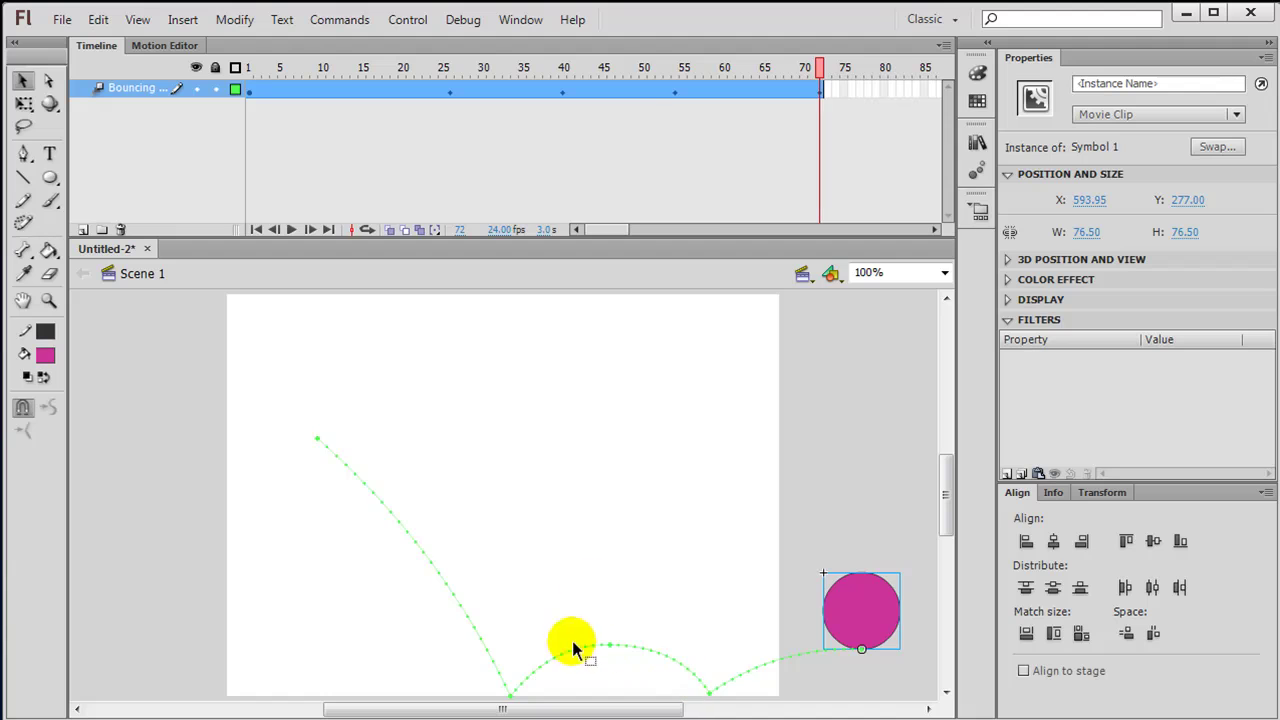
key("Return")
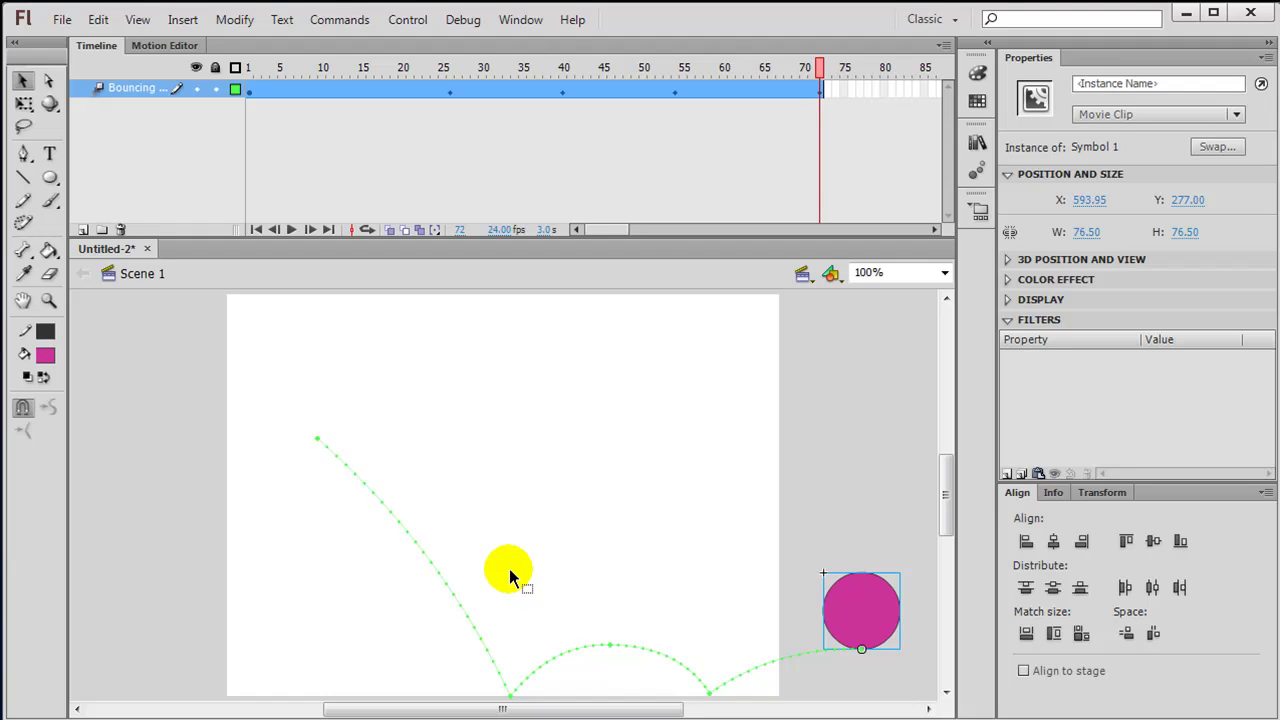
Step: Squash the ball flat at frame 26 and restore its round height by frame 30
left_click(452, 92)
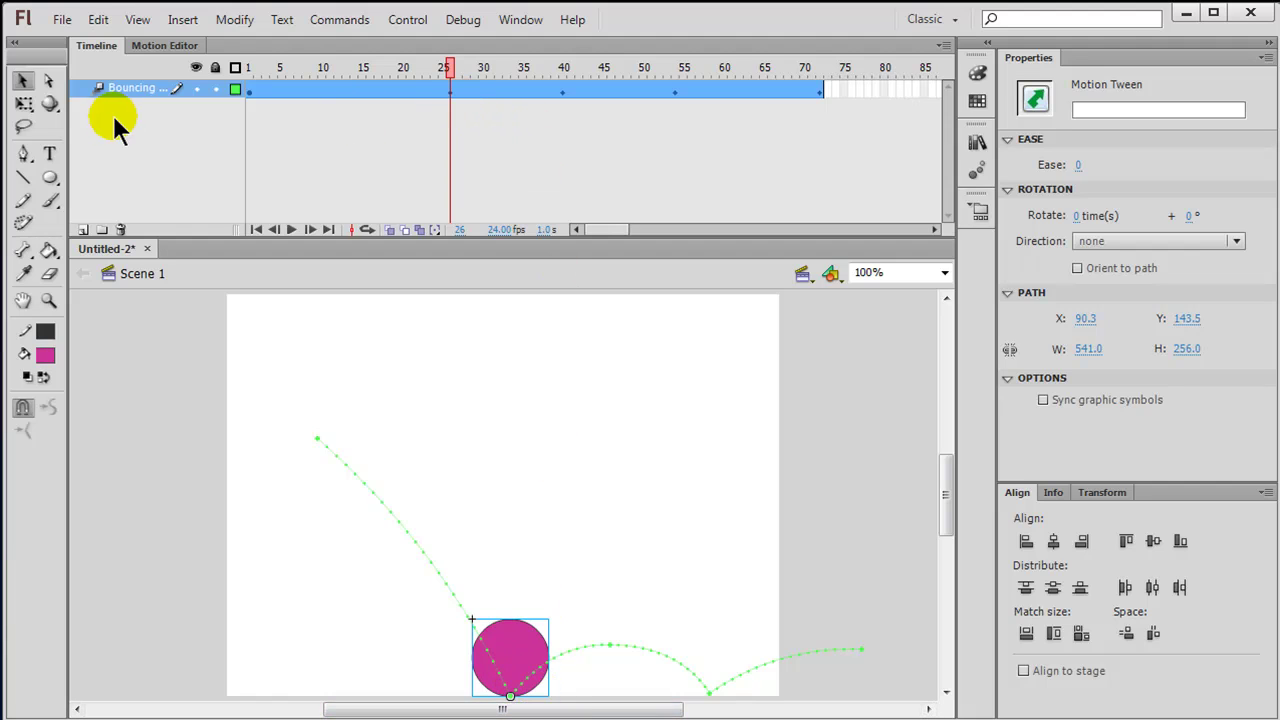
left_click(23, 103)
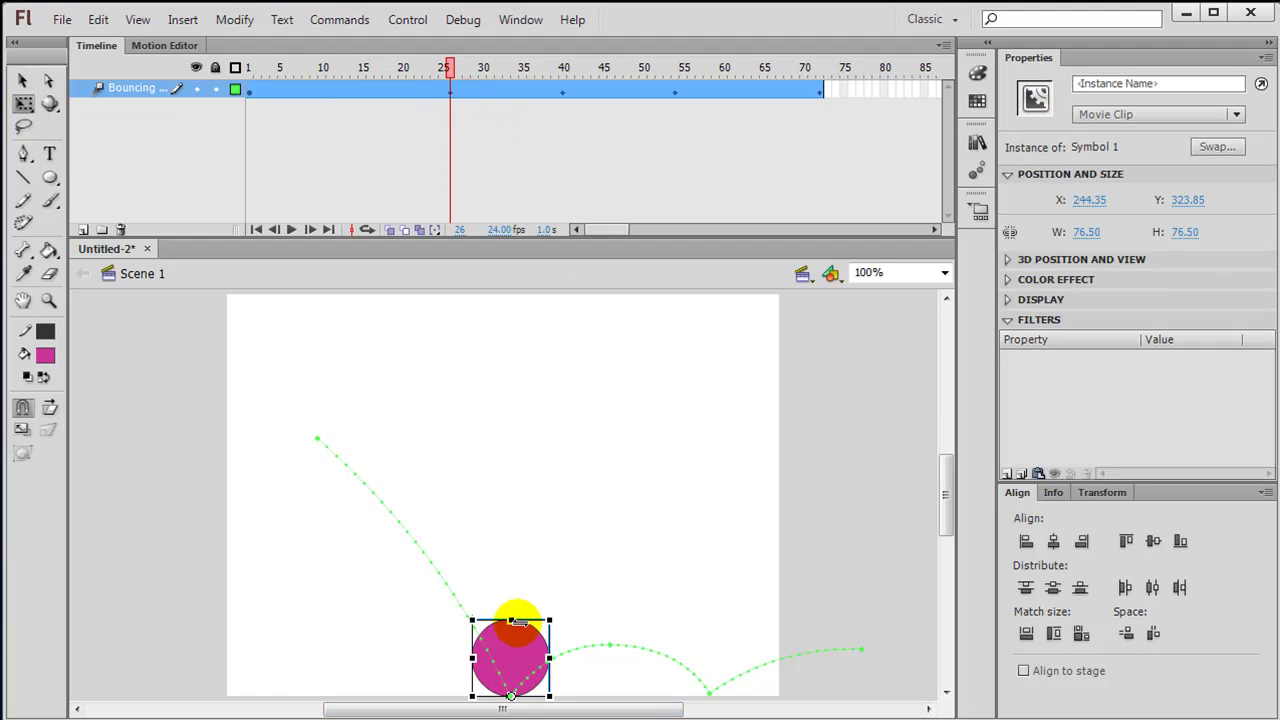
left_click(513, 620)
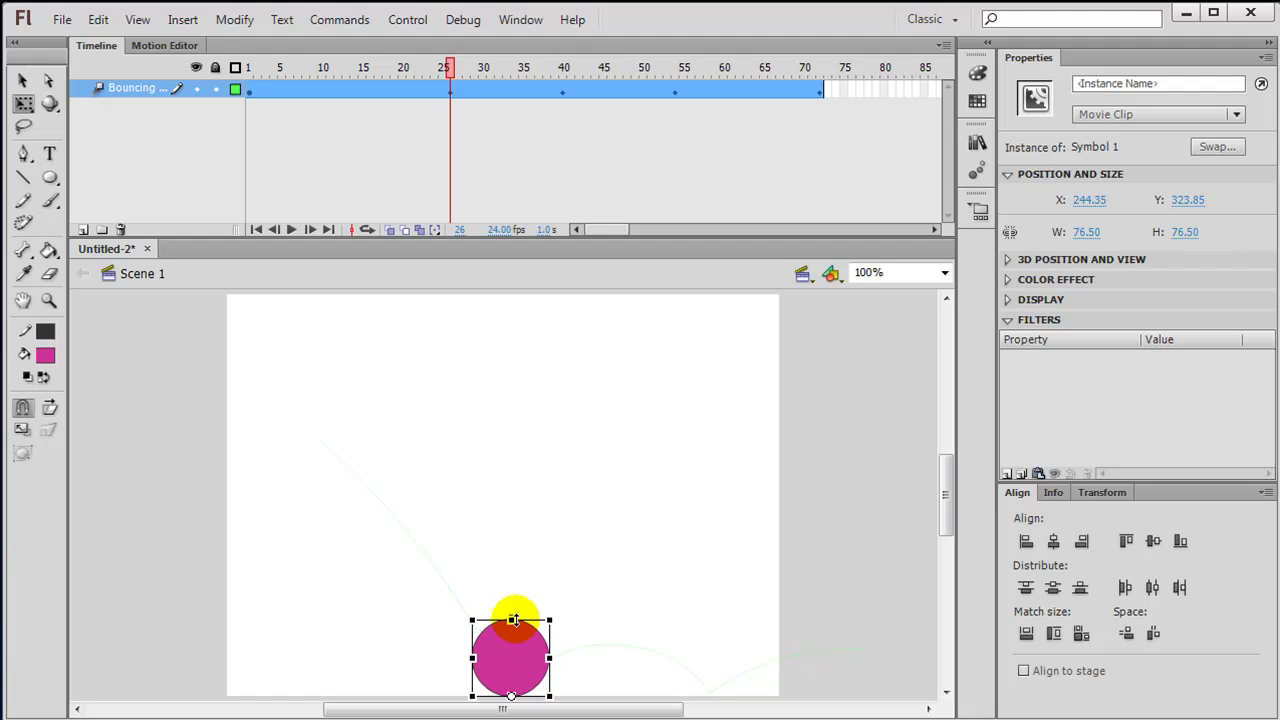
left_click_drag(513, 620, 560, 665)
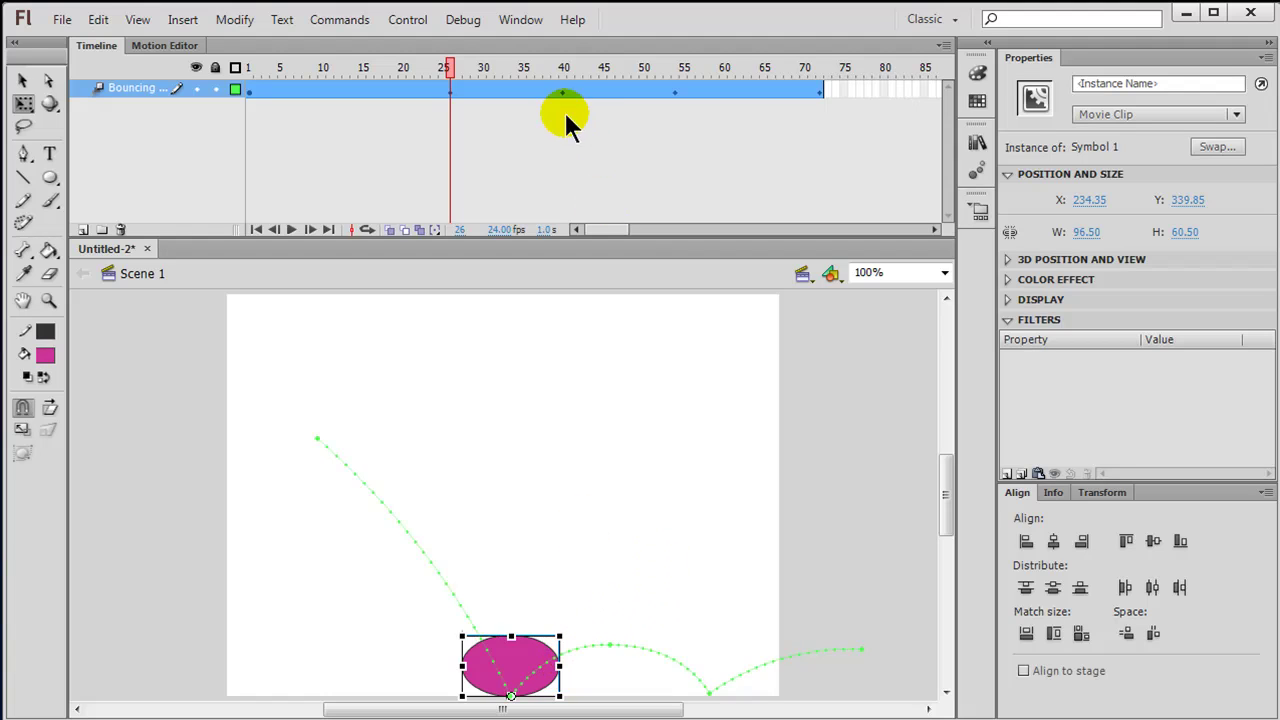
left_click(490, 92)
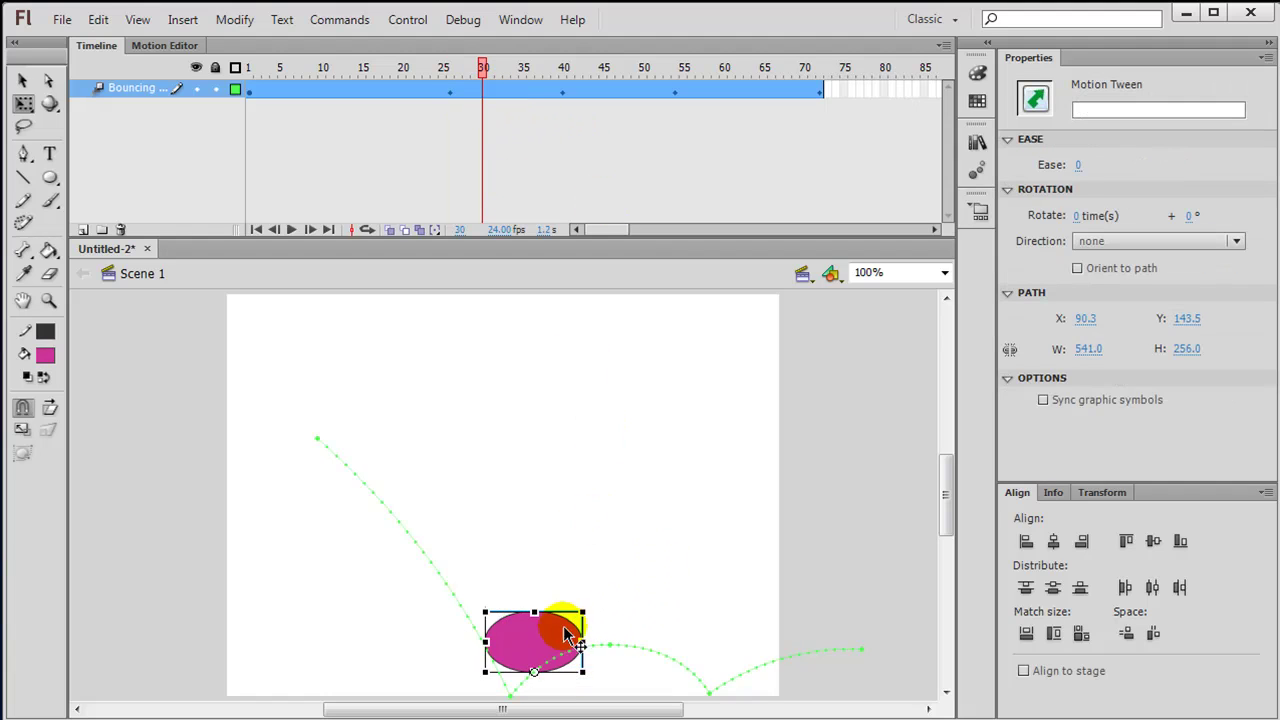
left_click(487, 642)
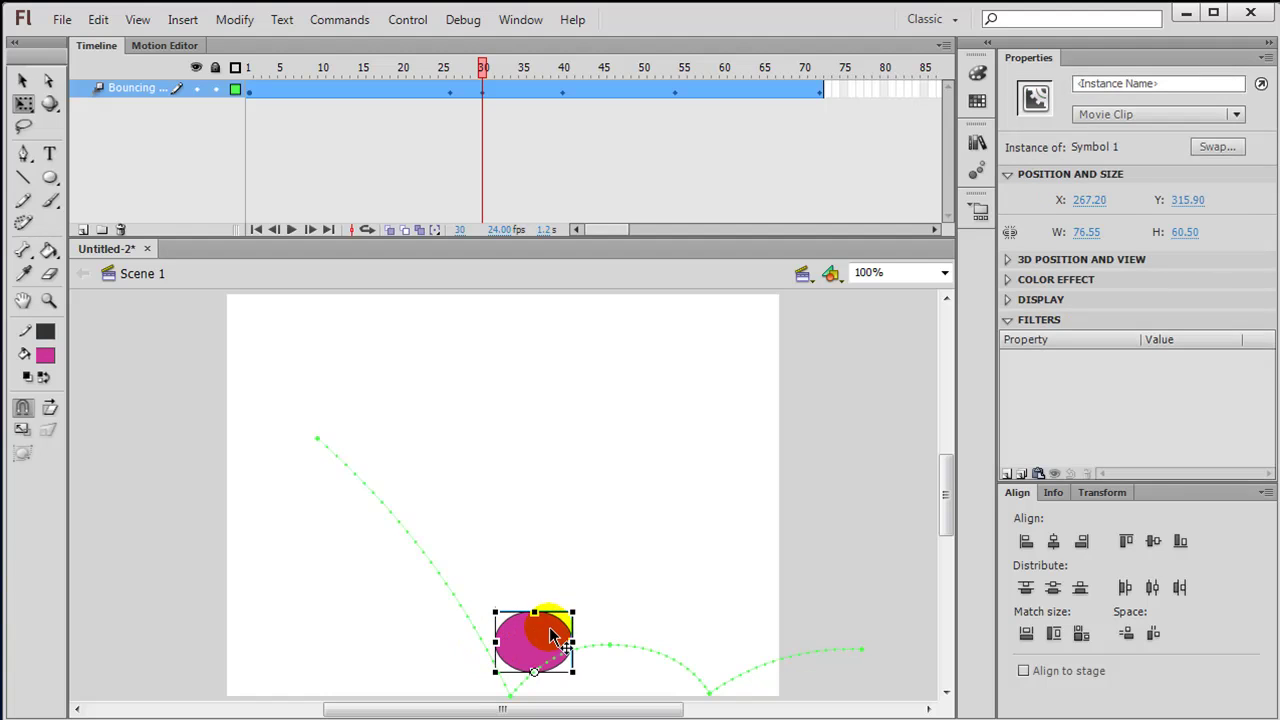
left_click_drag(535, 608, 534, 600)
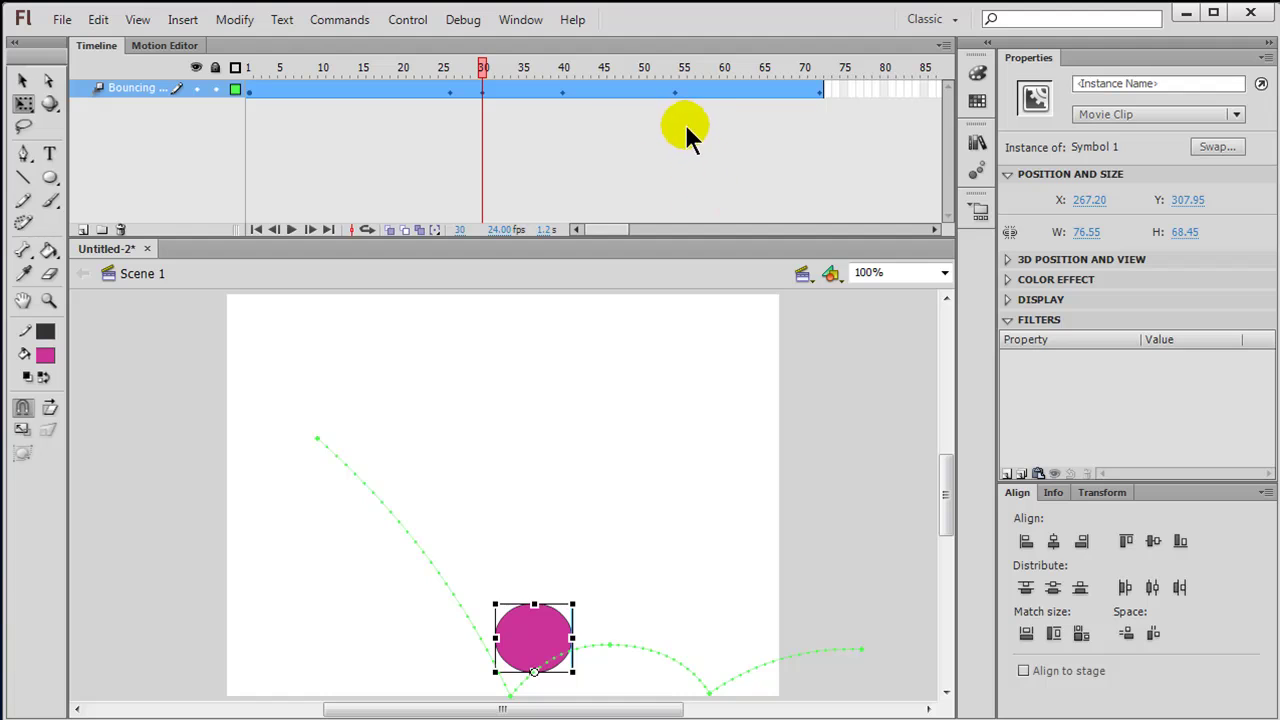
Step: Squash the ball to 76.55 x 60.50 at frame 54 and preview
left_click(674, 92)
left_click(711, 628)
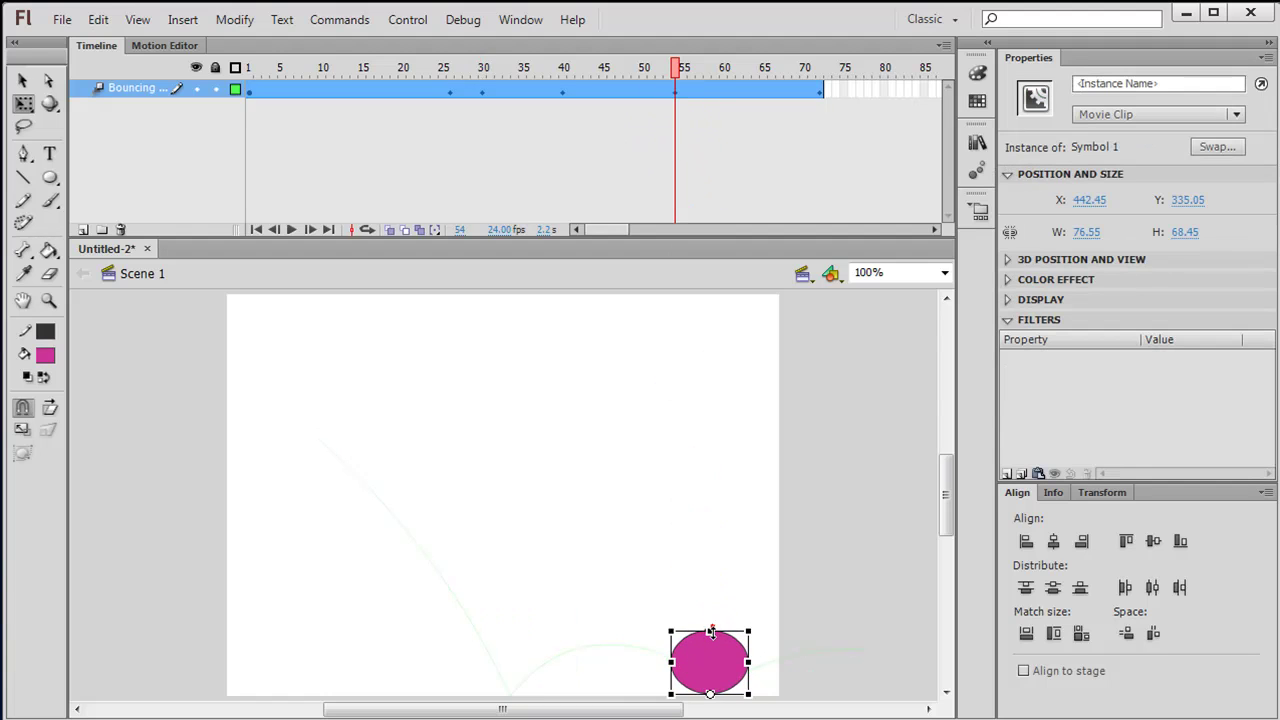
left_click_drag(663, 660, 685, 652)
key("Return")
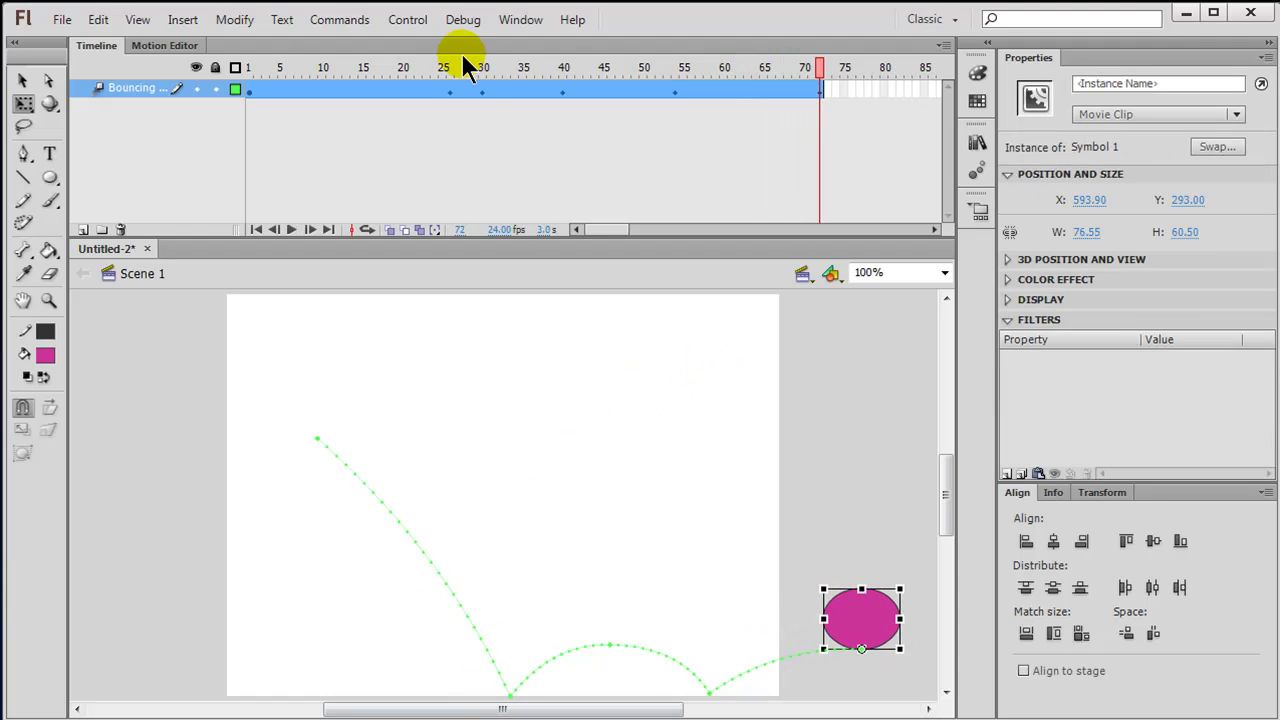
Step: At frame 25, rescale the ball to a nearly round 81.65 x 80.15 before impact
left_click(449, 93)
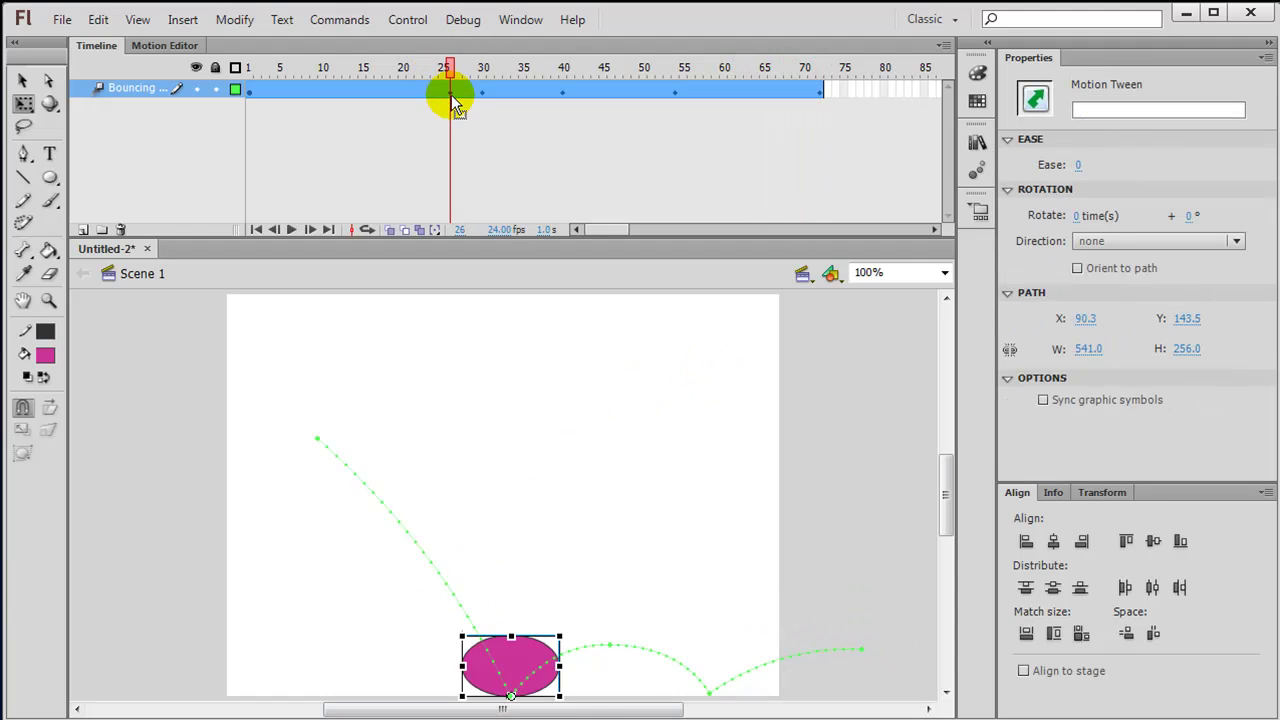
left_click(433, 93)
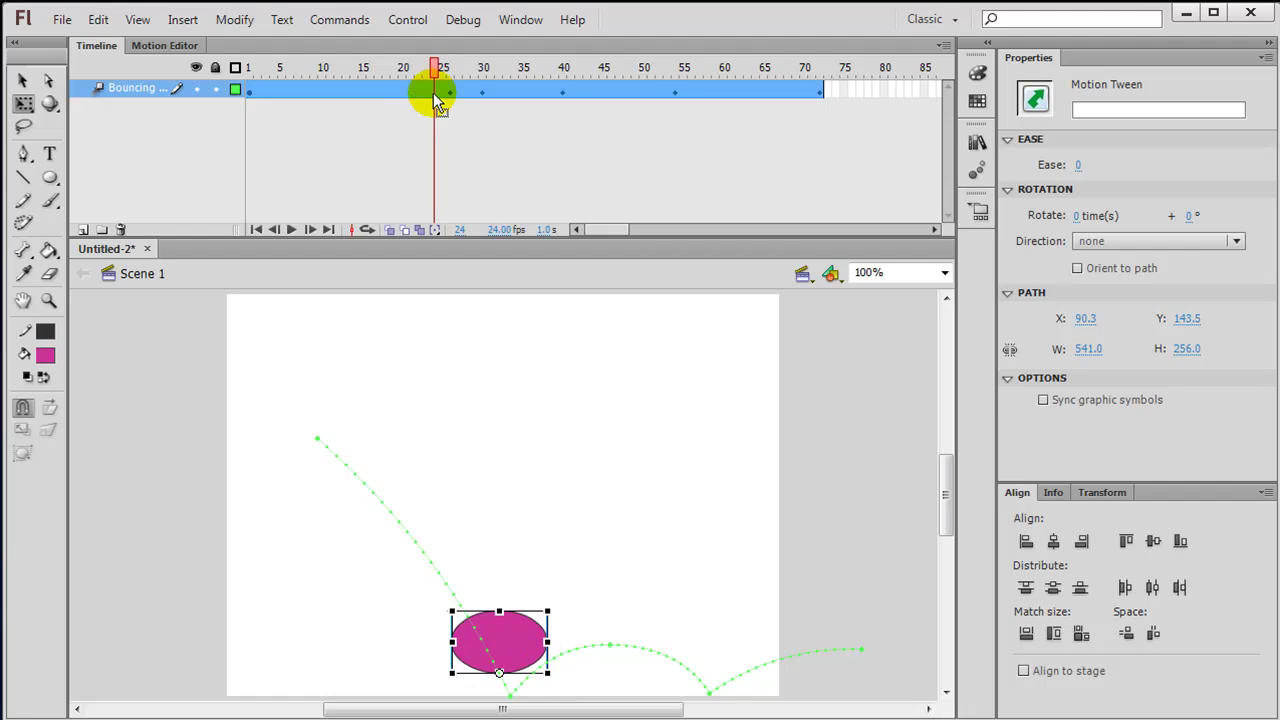
left_click(441, 92)
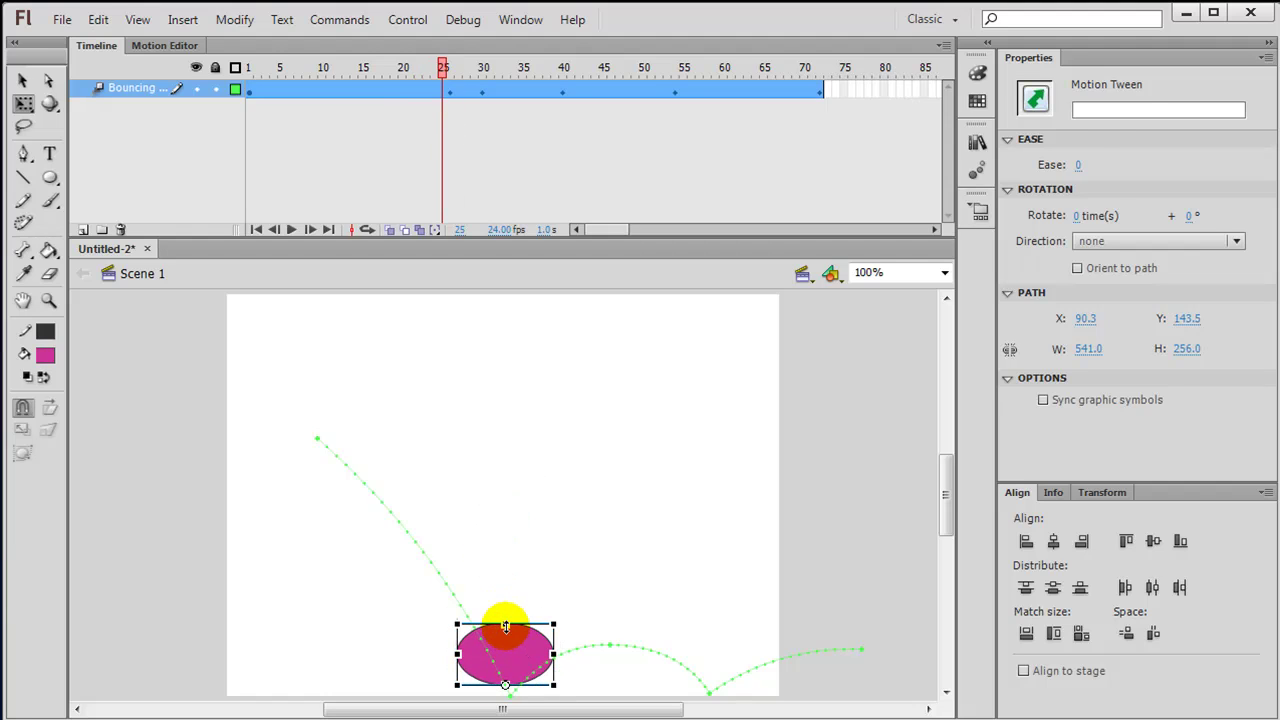
left_click(506, 627)
left_click_drag(505, 624, 505, 605)
left_click_drag(554, 645, 547, 644)
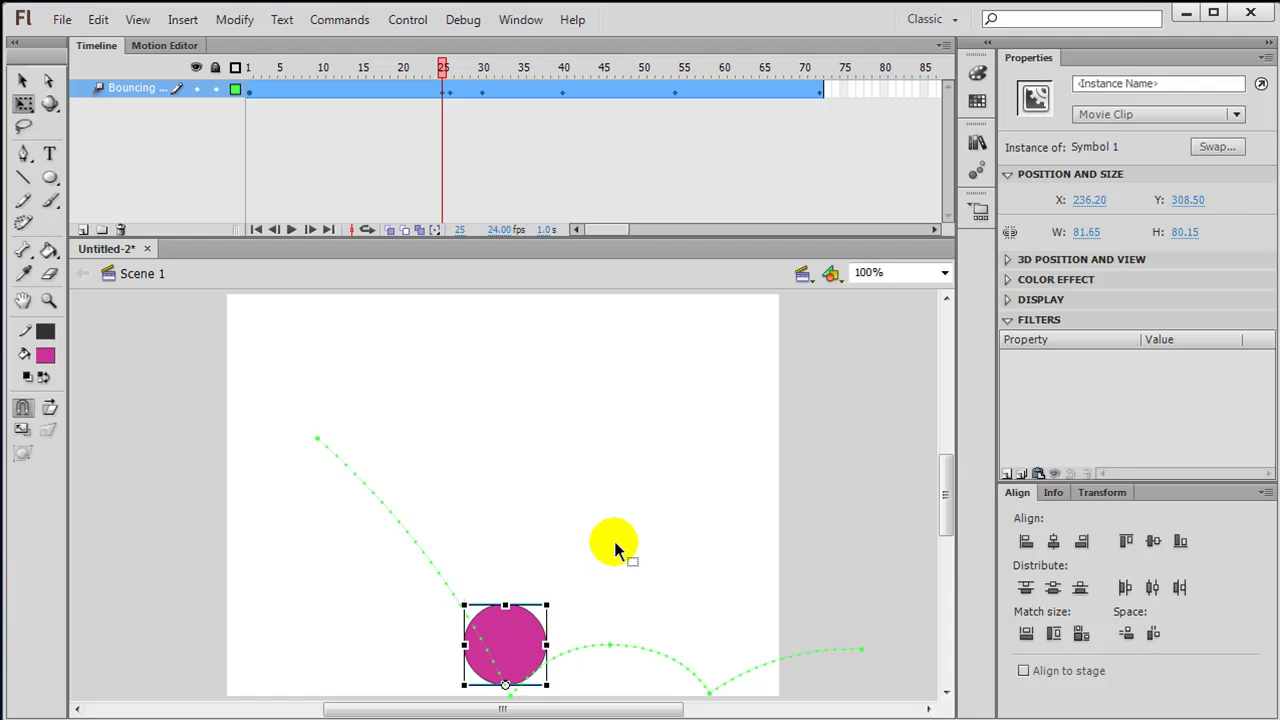
key("Return")
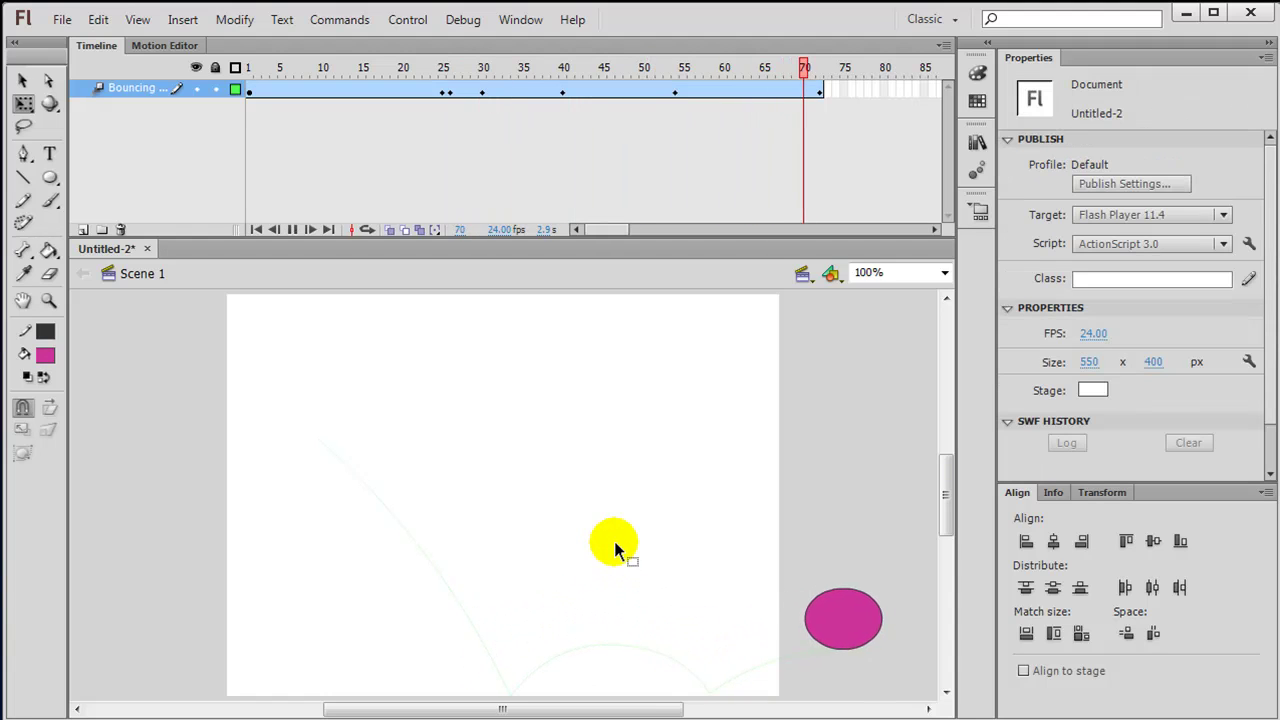
key("Return")
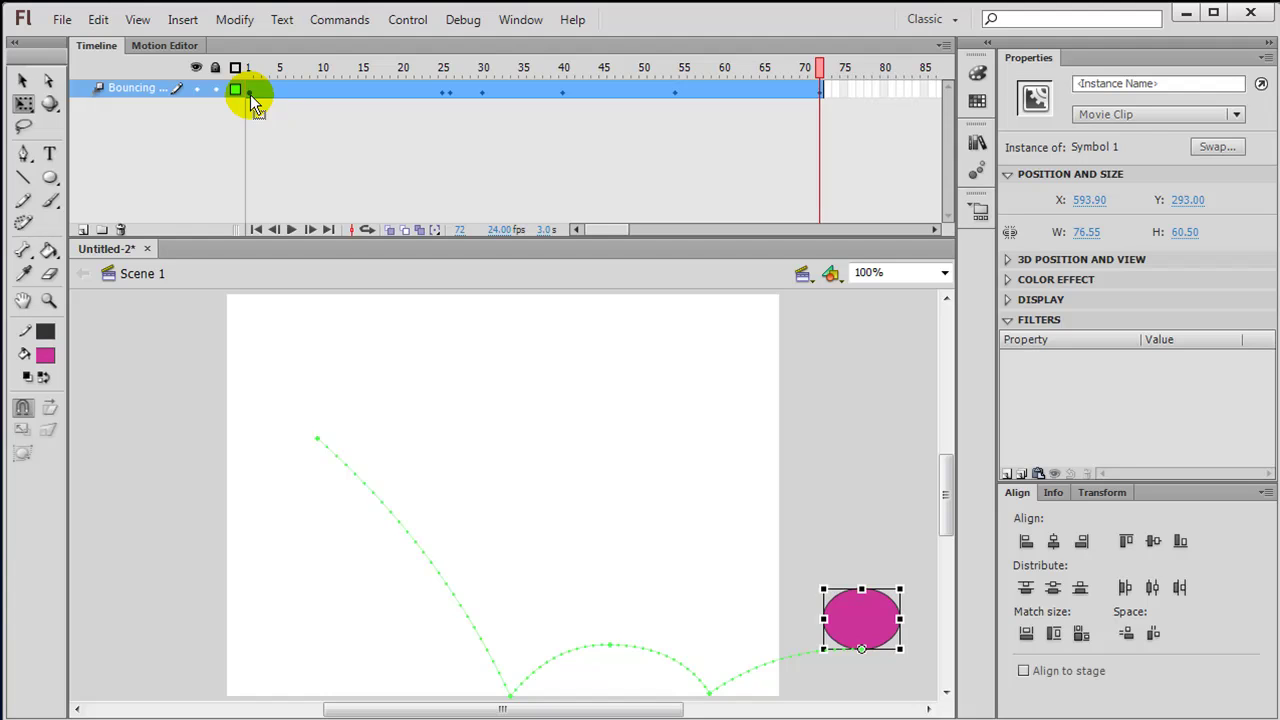
left_click_drag(400, 88, 766, 90)
left_click_drag(660, 107, 578, 97)
left_click(588, 96)
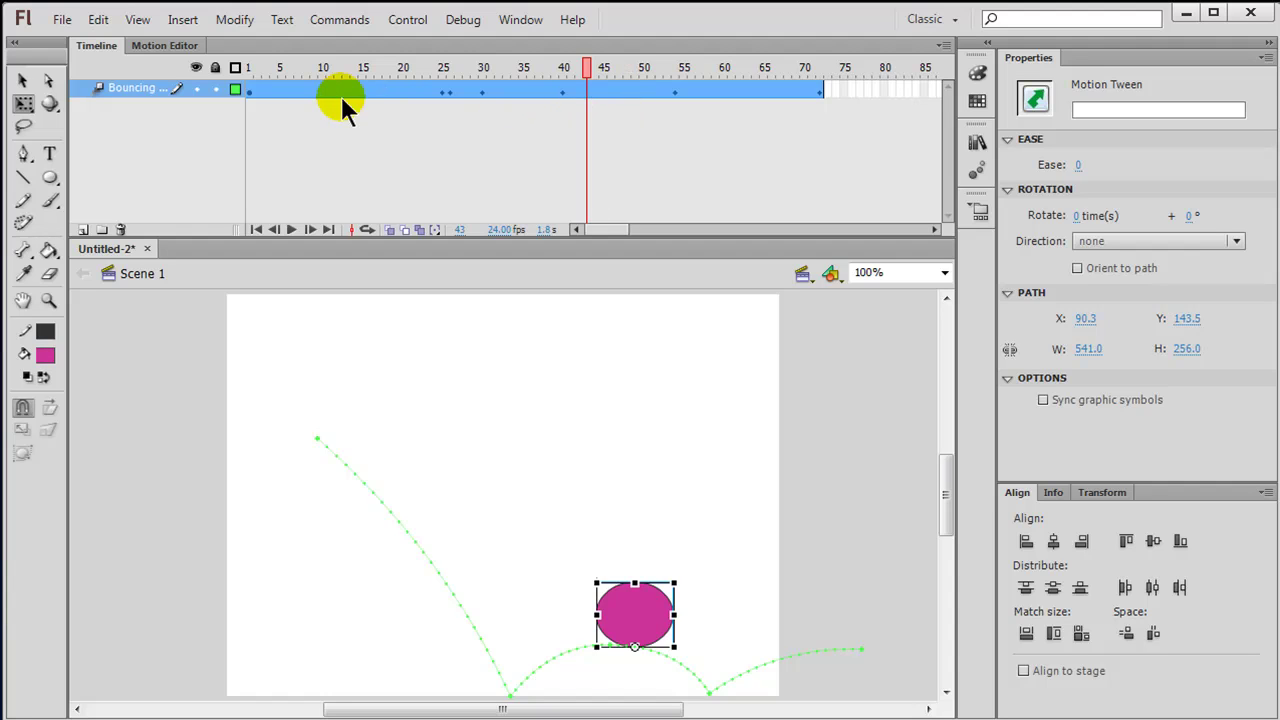
key("Return")
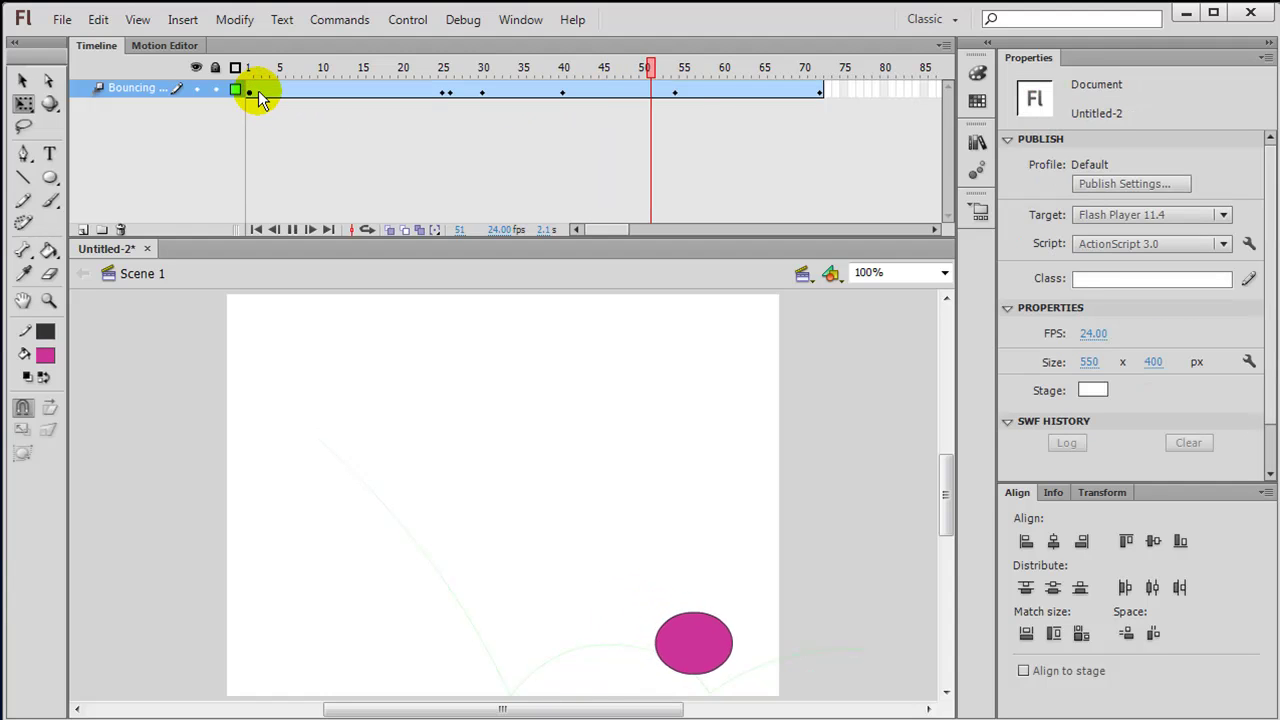
key("Return")
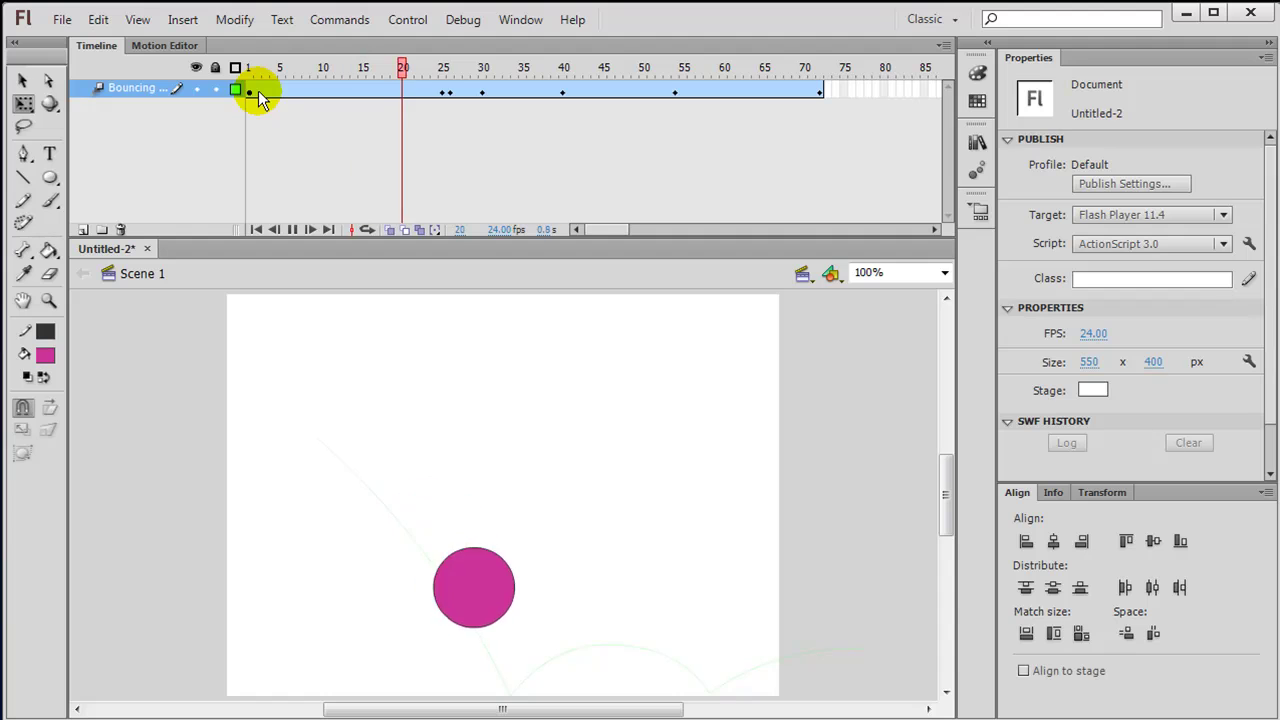